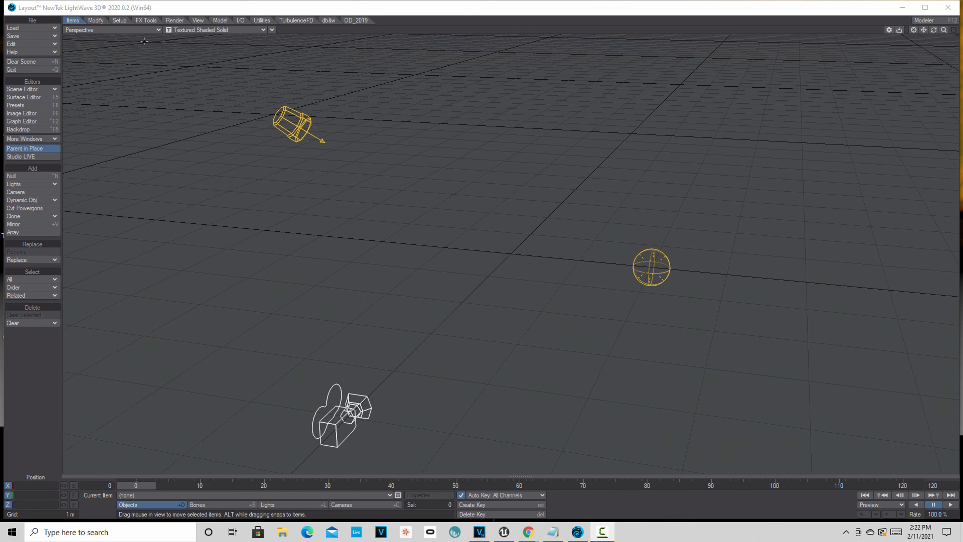
Add an HV particle emitter named Emitter and set its birth rate to 10
click(152, 21)
click(44, 428)
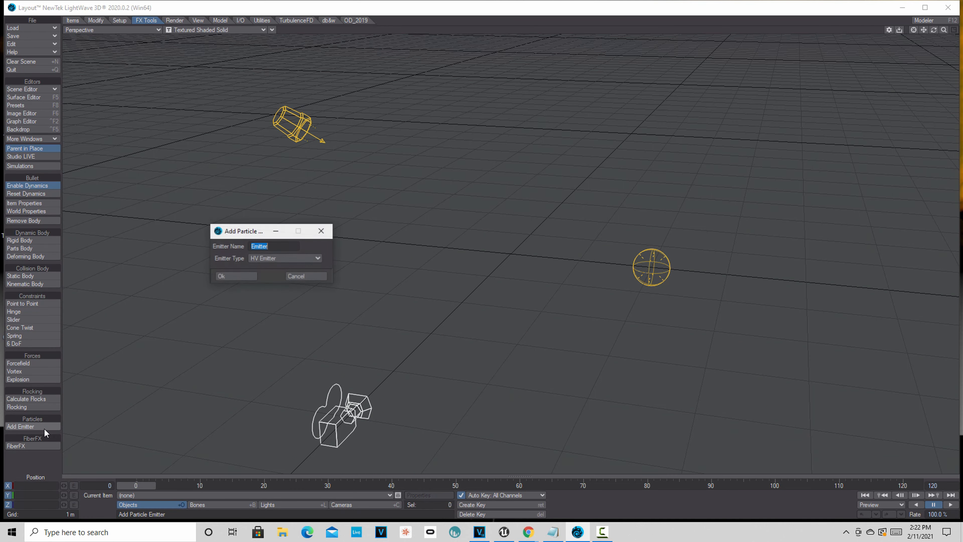
click(243, 277)
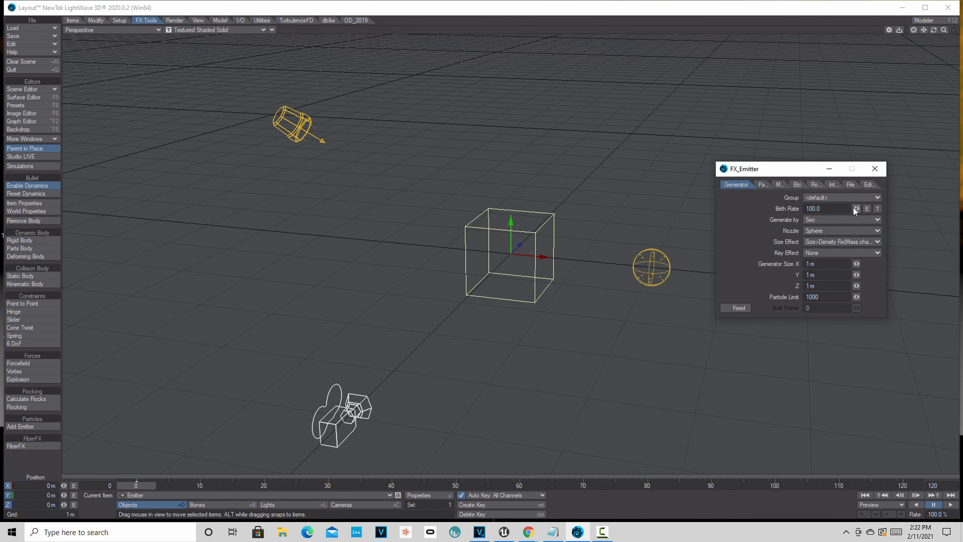
drag(837, 209, 683, 217)
text(10)
key(Tab)
Set the emitter's Y velocity to 5 m and play the animation to preview the particles
click(780, 184)
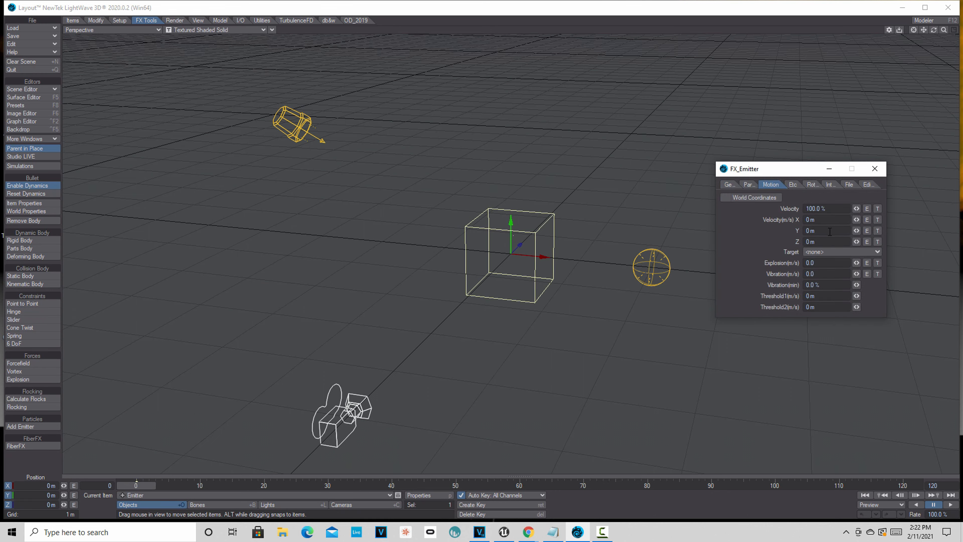
key(Tab)
click(951, 505)
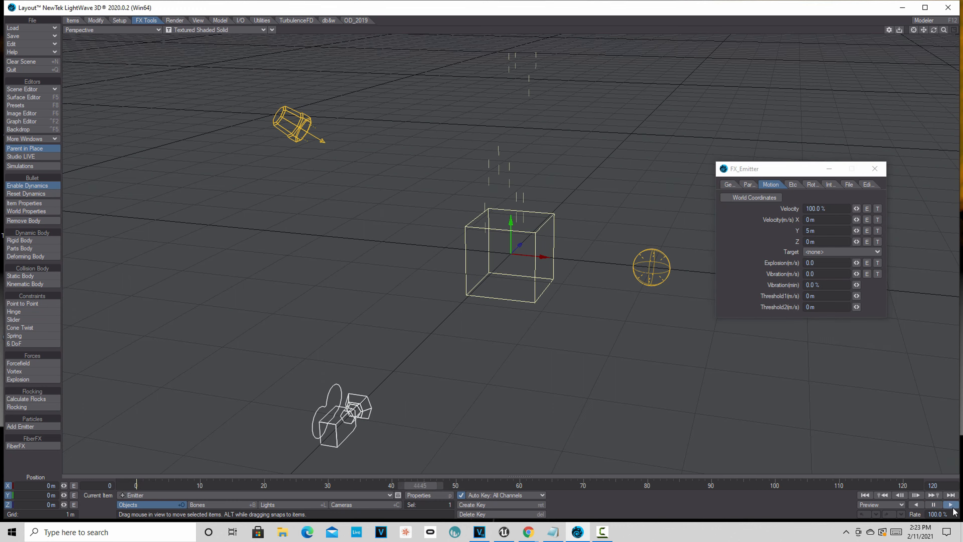
click(935, 505)
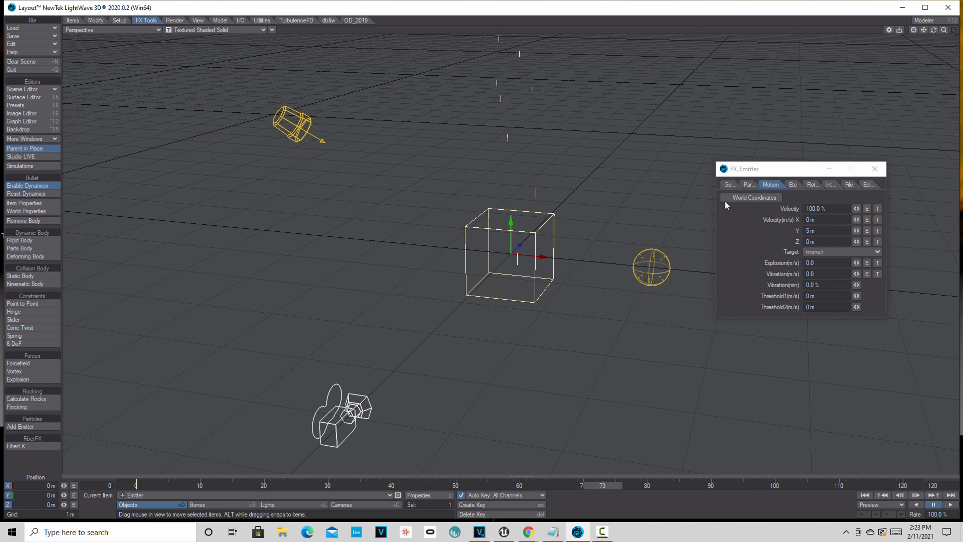
Lower the emitter's birth rate to 1.0, preview the animation, and close the emitter settings
click(727, 185)
click(827, 209)
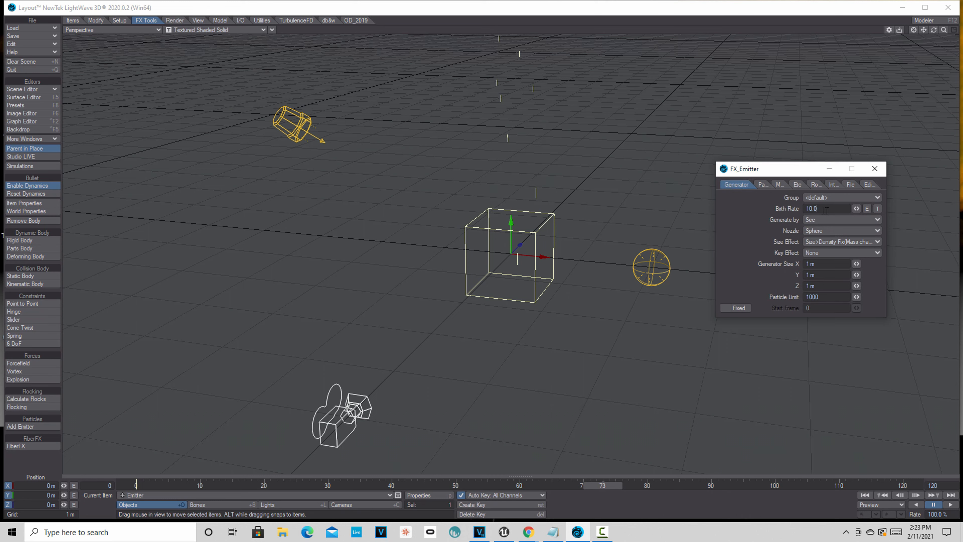
text(1.0)
key(Tab)
click(951, 505)
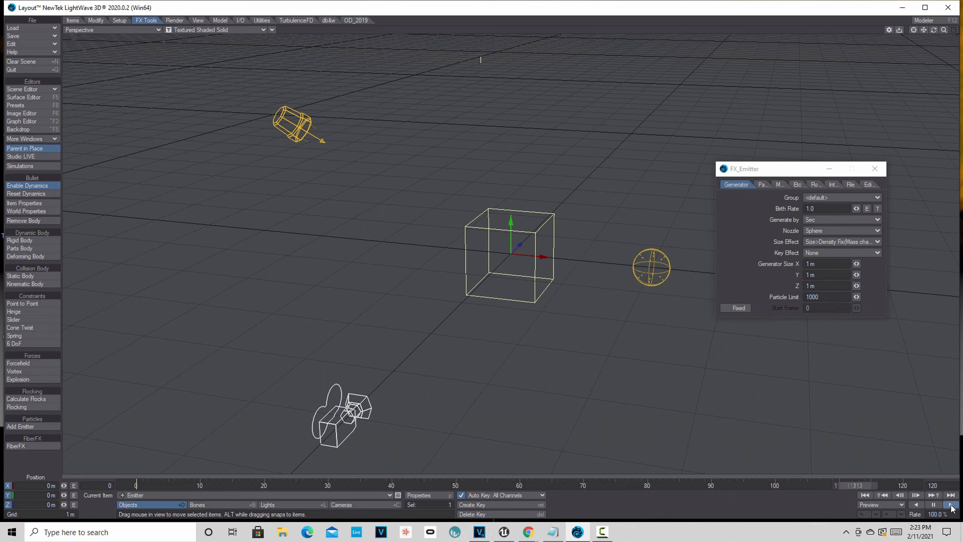
click(934, 505)
click(933, 505)
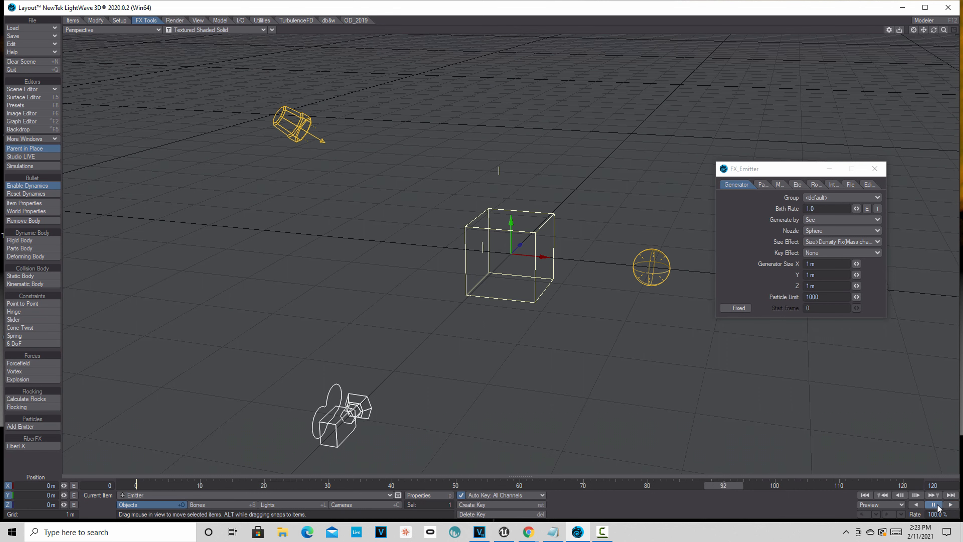
click(876, 169)
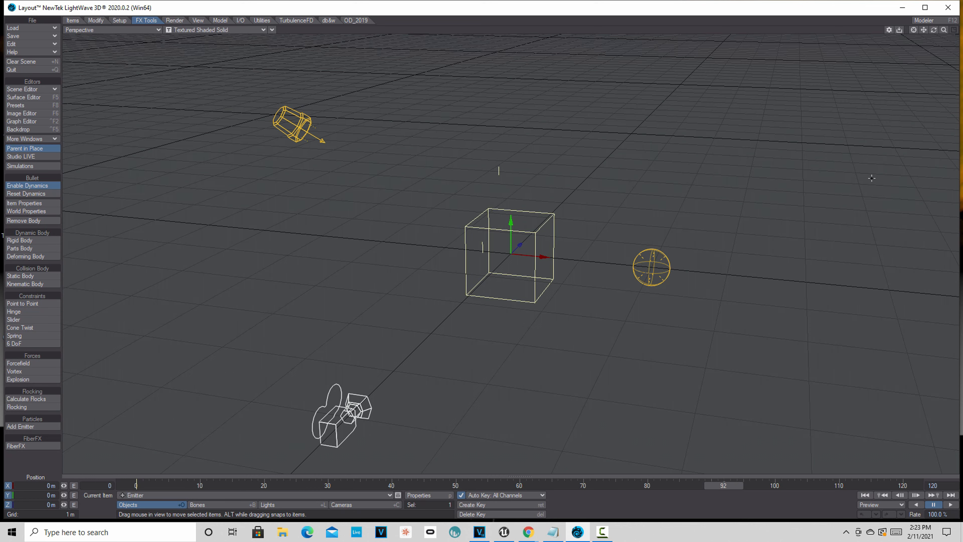
Check the volumetrics settings in the render properties
click(174, 20)
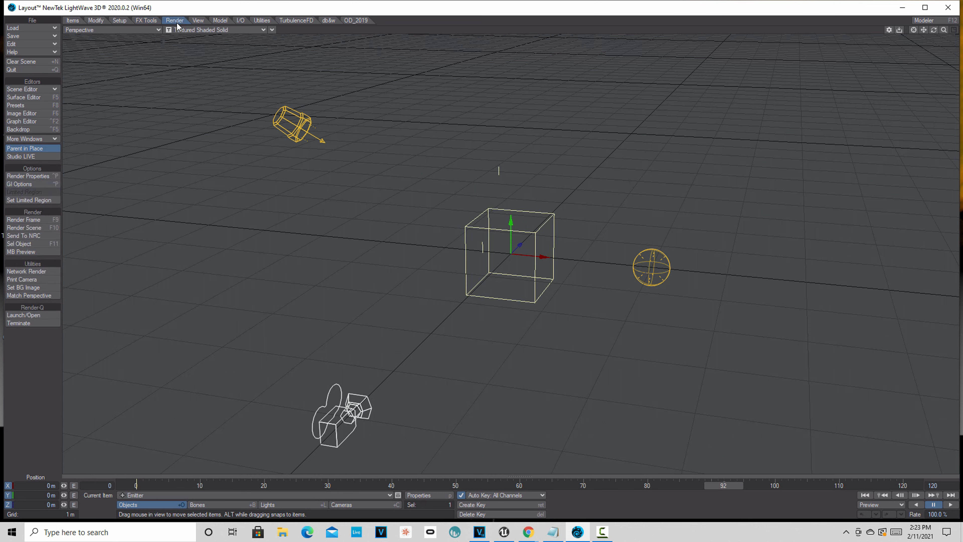
click(39, 176)
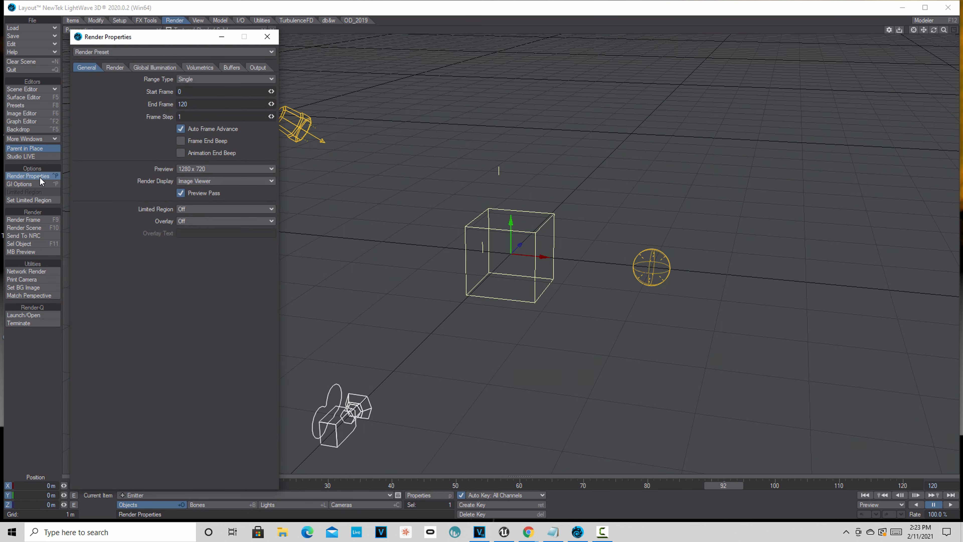
click(203, 64)
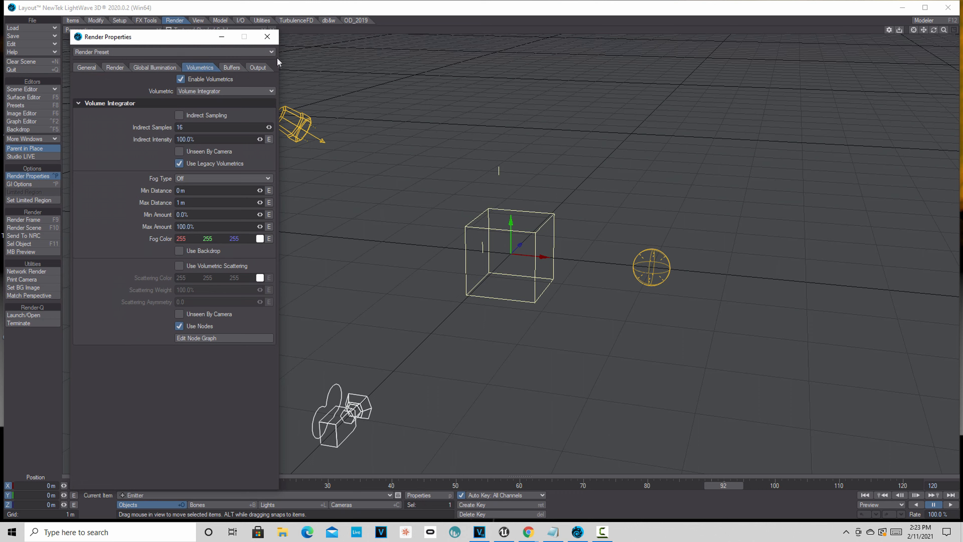
click(268, 38)
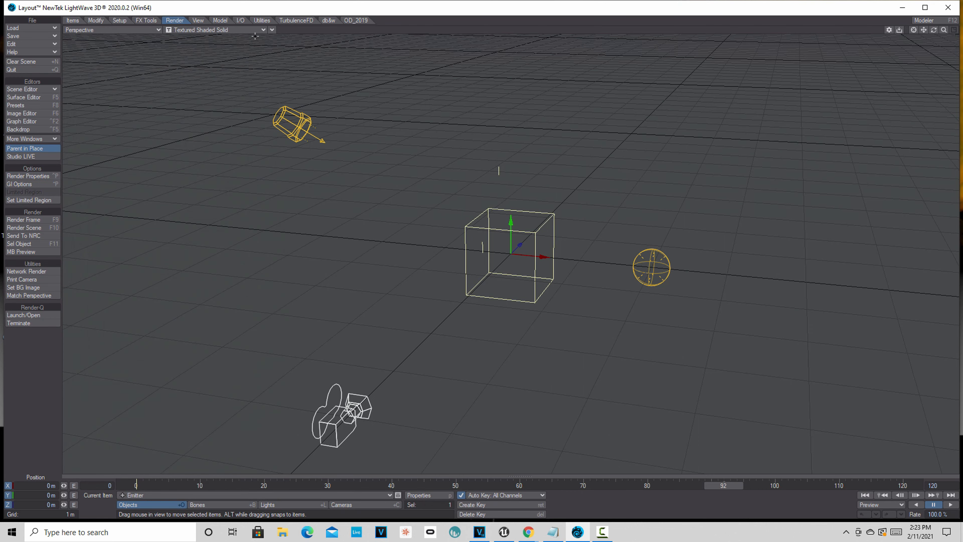
Disable the Backdrop environment and add HyperVoxels 3.0 as a legacy volumetric
click(18, 129)
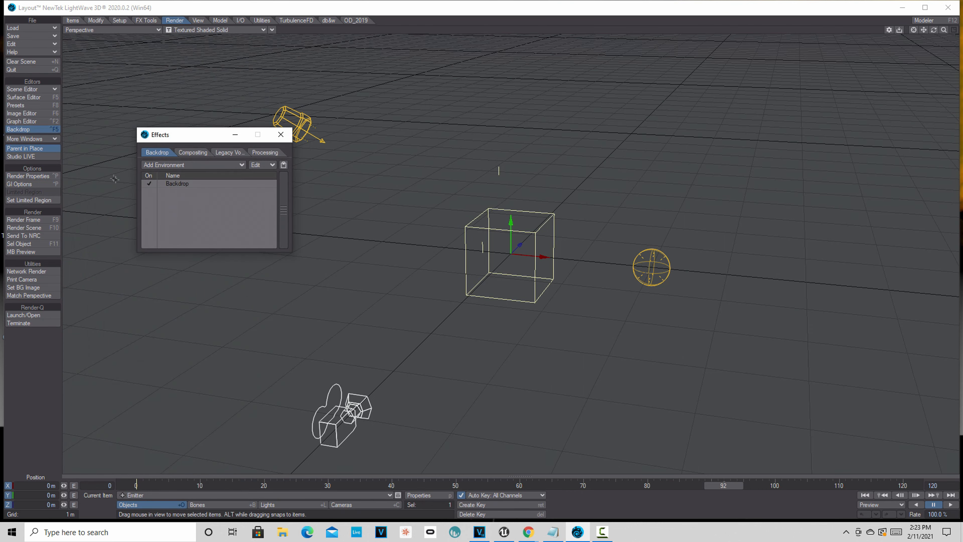
click(149, 183)
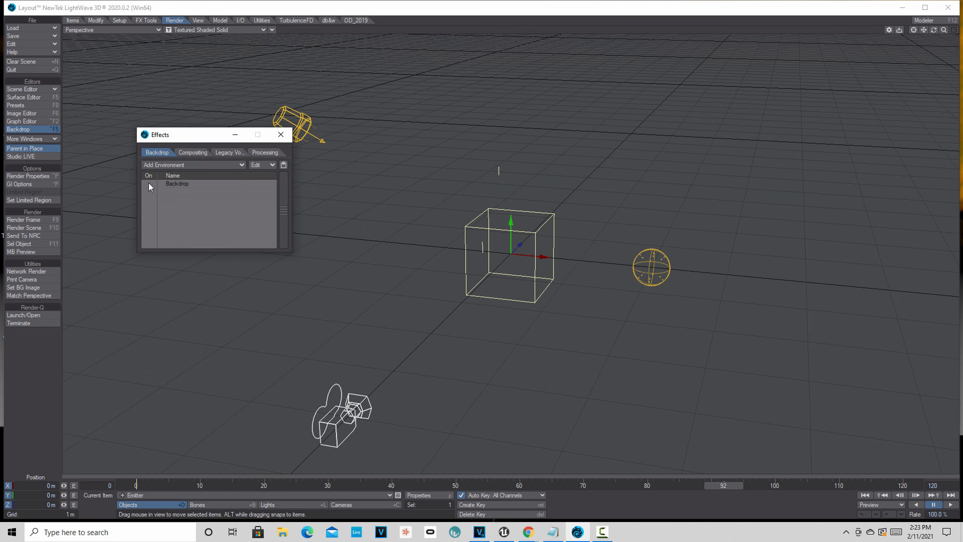
click(228, 151)
click(234, 165)
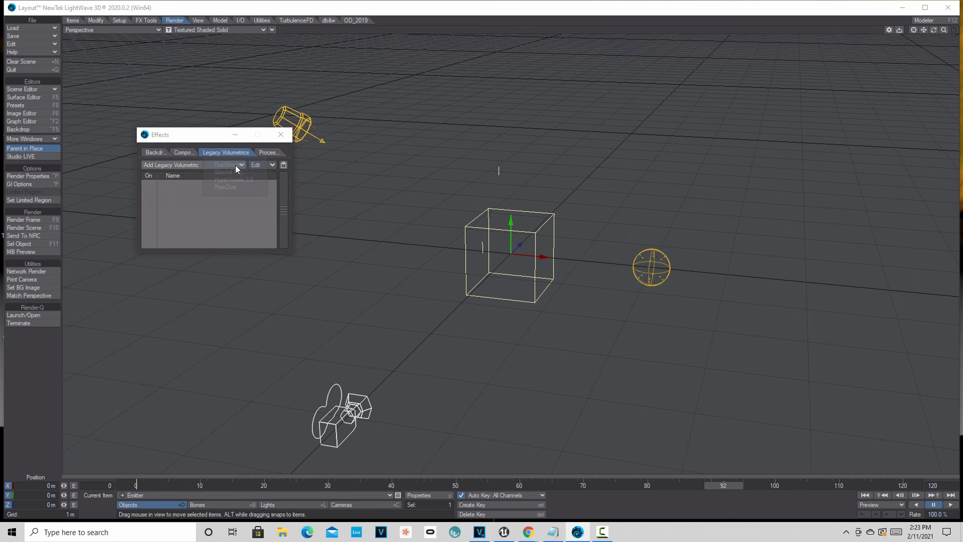
click(232, 179)
Activate HyperVoxels for the Emitter object, move its settings window clear of the emitter, and close the Effects window
double_click(188, 184)
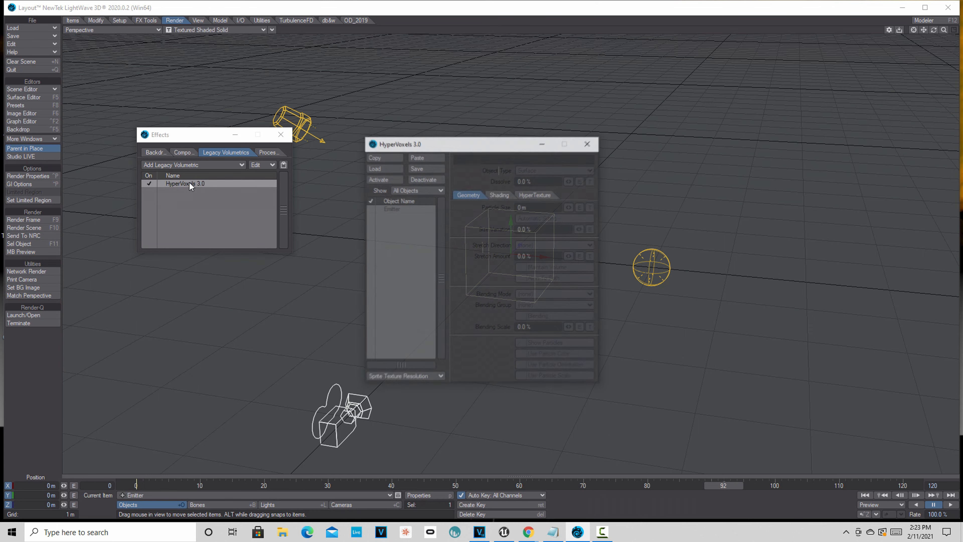
click(389, 209)
click(383, 179)
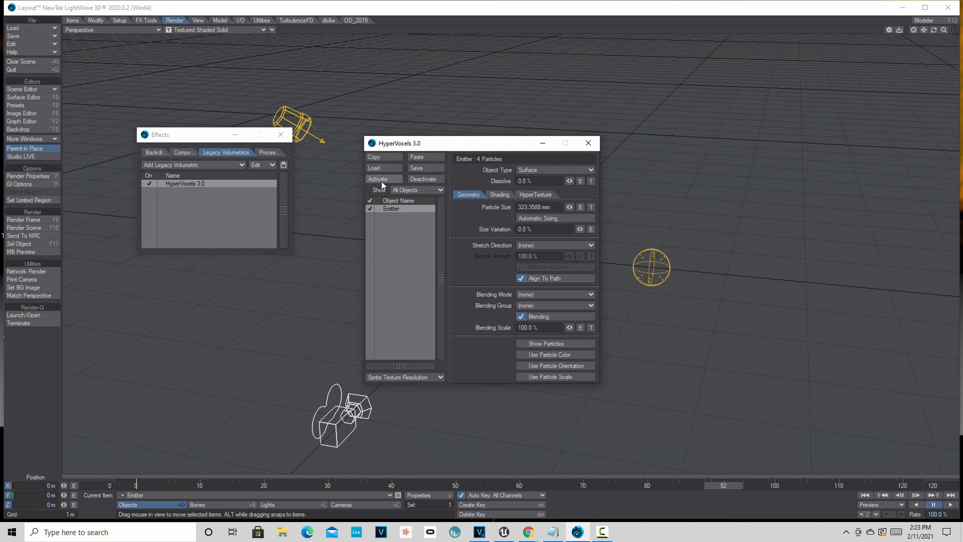
drag(509, 149, 855, 164)
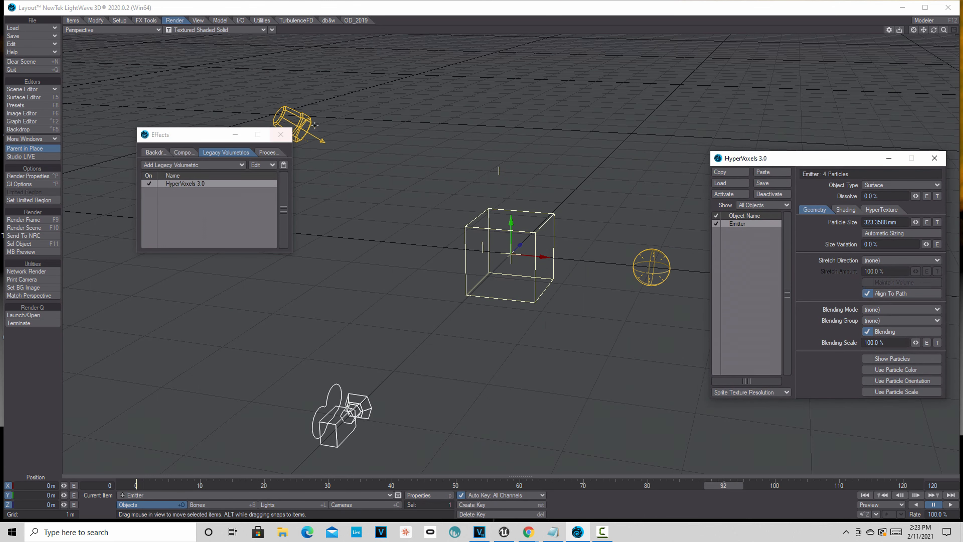
click(281, 134)
Raise the emitter to 30 mm on Y and switch the viewport to VPR rendering
drag(512, 253, 512, 251)
click(264, 30)
click(247, 78)
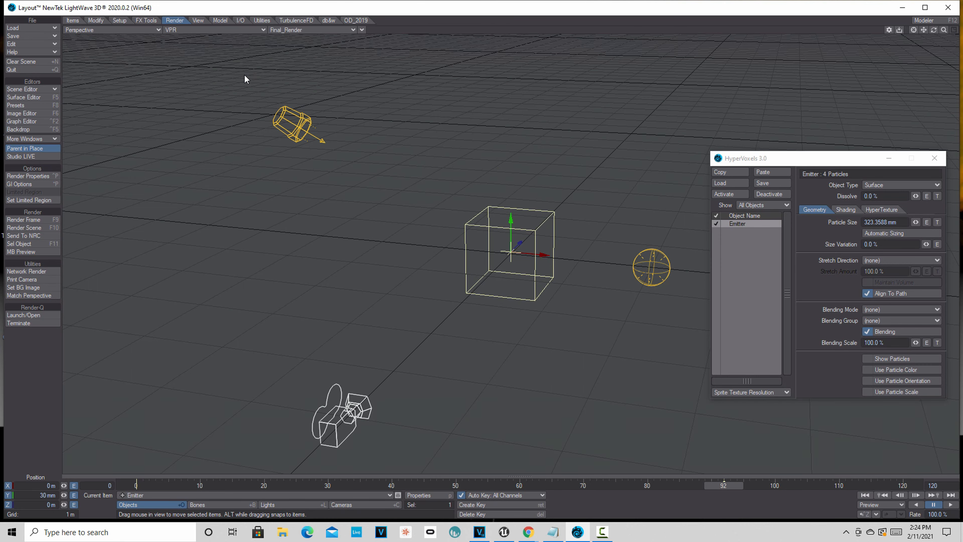
Set the emitter's HyperVoxels object type to Volume
click(935, 185)
click(935, 192)
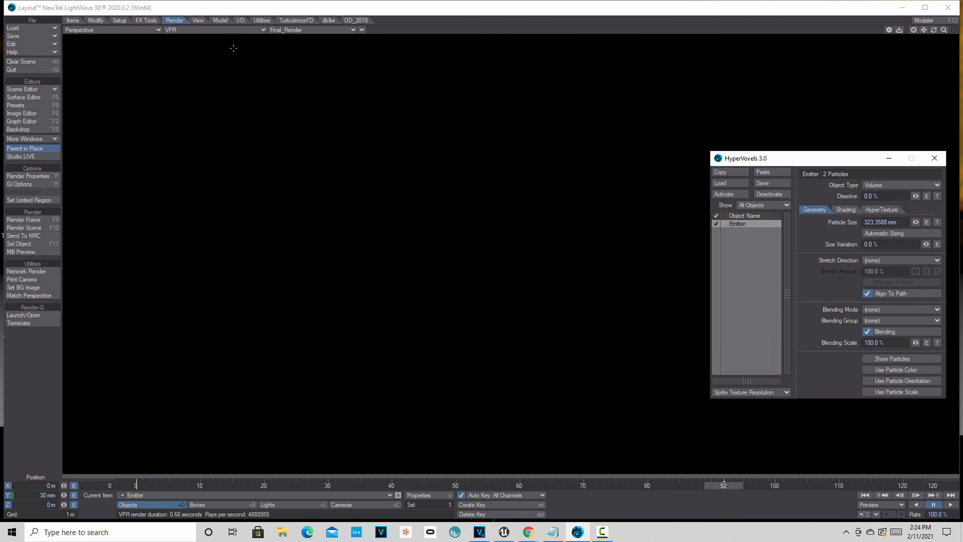
Switch the viewport from the perspective view to the current camera's view
click(362, 31)
mouse_move(383, 165)
click(433, 167)
click(151, 29)
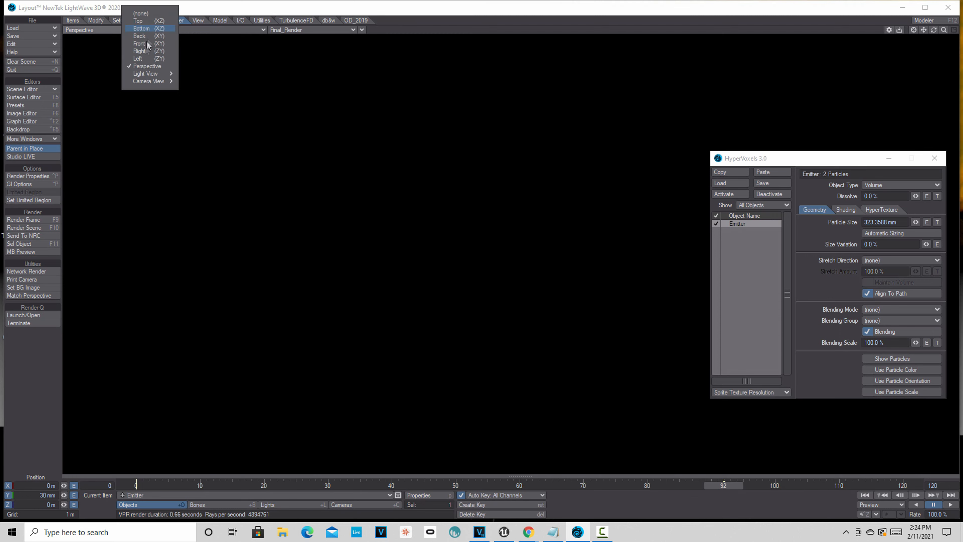
mouse_move(152, 81)
click(209, 84)
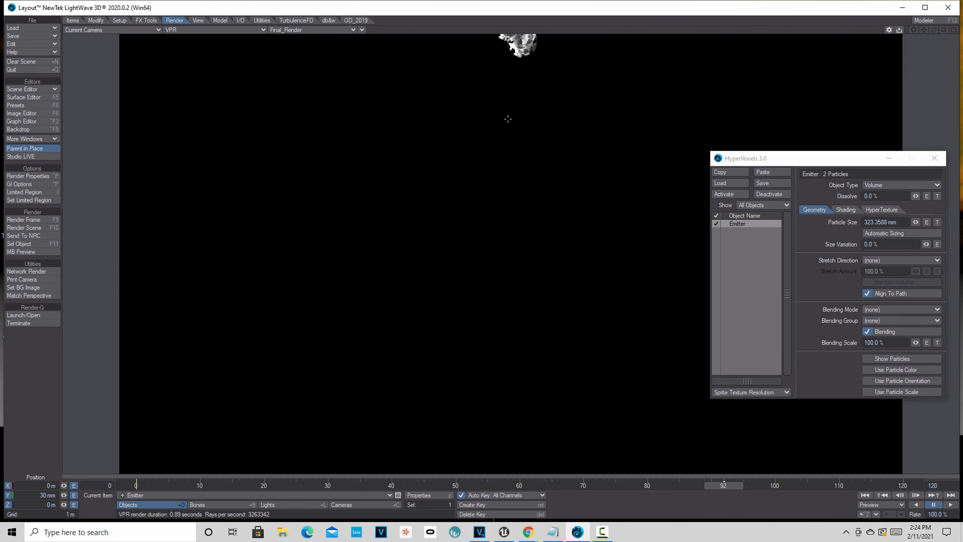
Select the camera, play the animation and pause it at frame 16, and raise the camera to 1.7417 m on Y
click(348, 503)
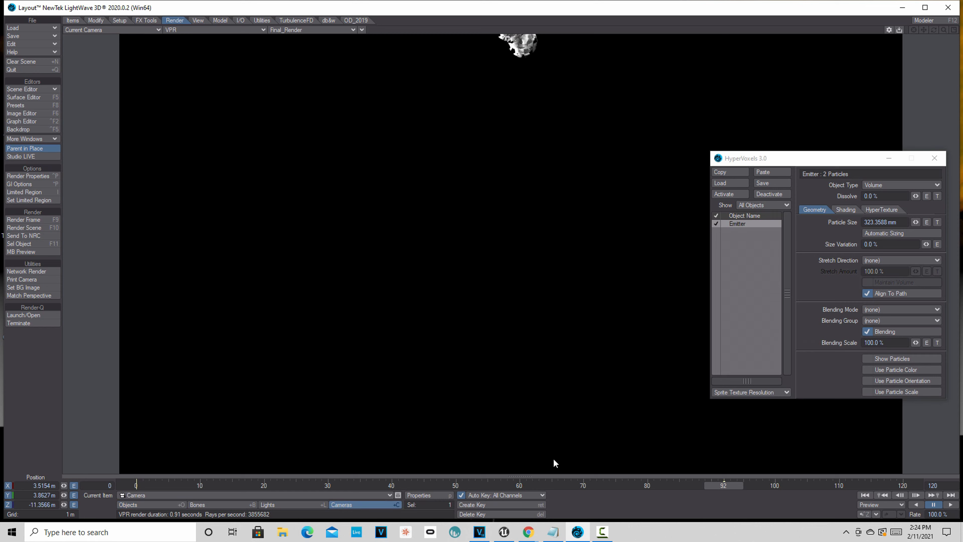
click(951, 505)
click(939, 506)
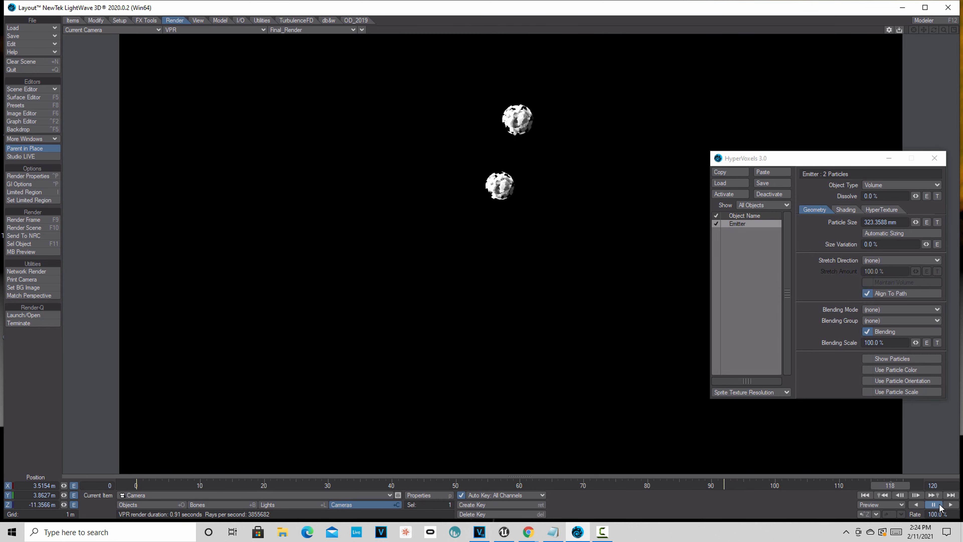
click(938, 506)
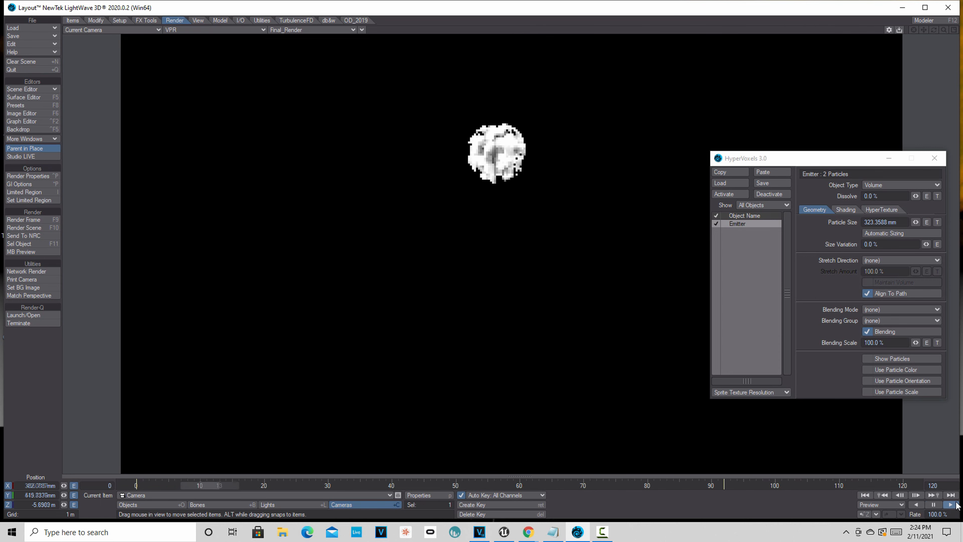
click(938, 505)
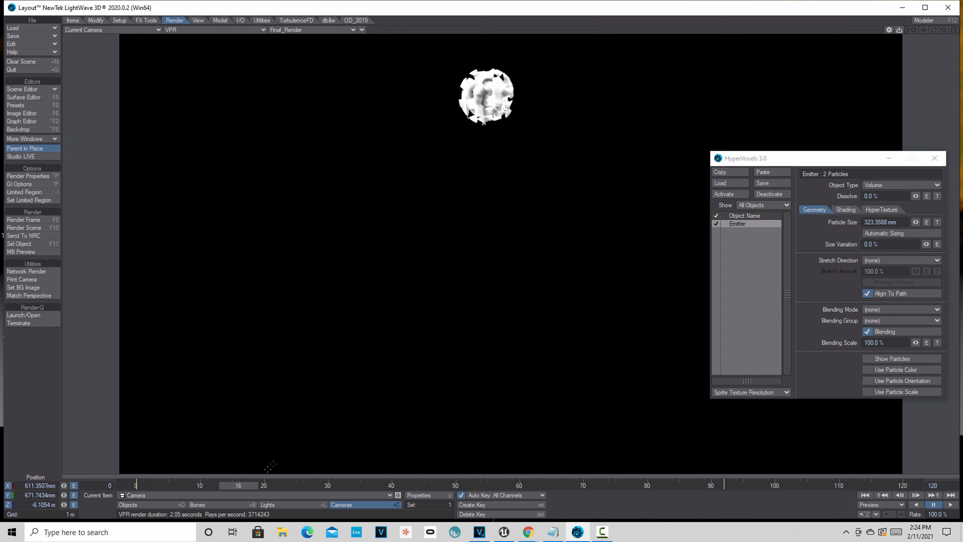
mouse_move(63, 495)
mouse_down()
mouse_move(99, 496)
mouse_move(66, 496)
mouse_up()
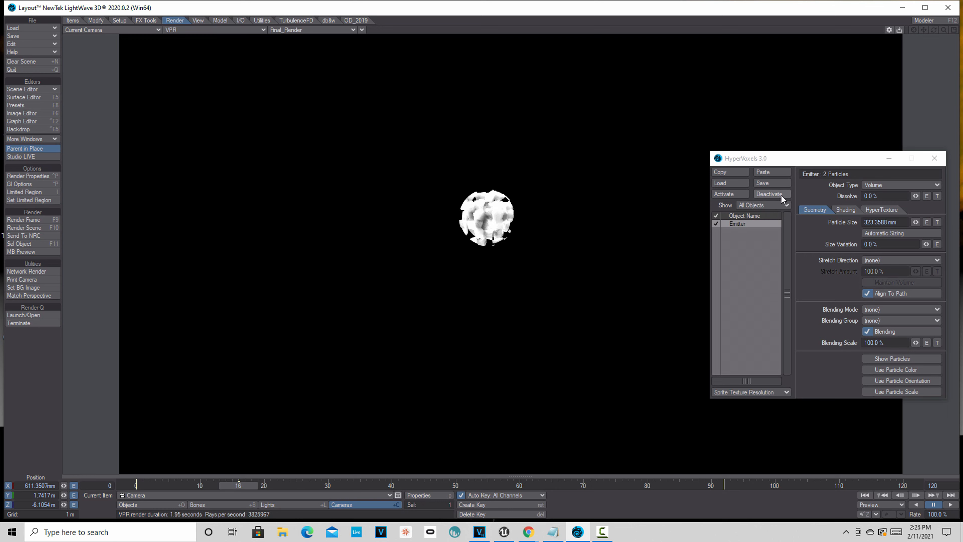
Apply the built-in Fireball preset from the Fire&Smoke library to the emitter, keeping the current particle size
key(F8)
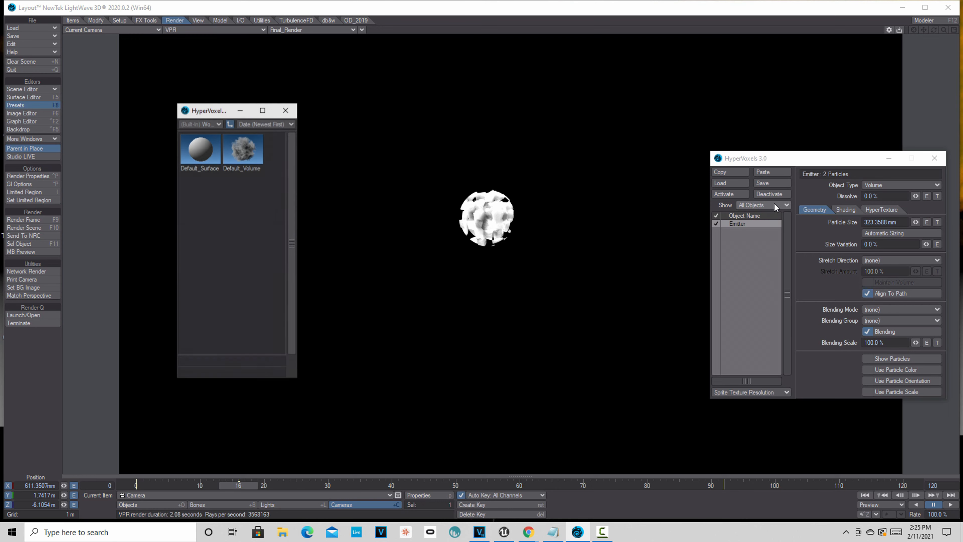
click(204, 124)
mouse_move(235, 122)
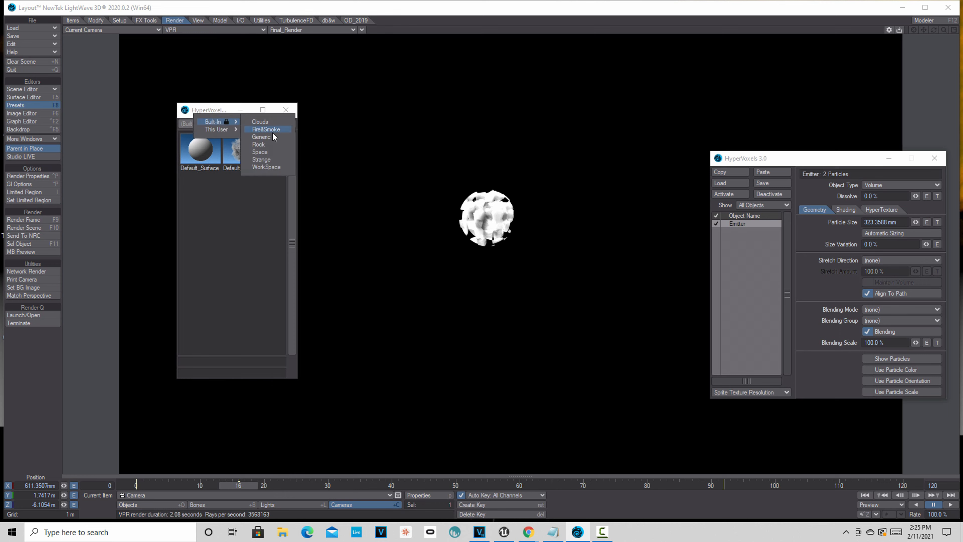
click(264, 129)
double_click(198, 154)
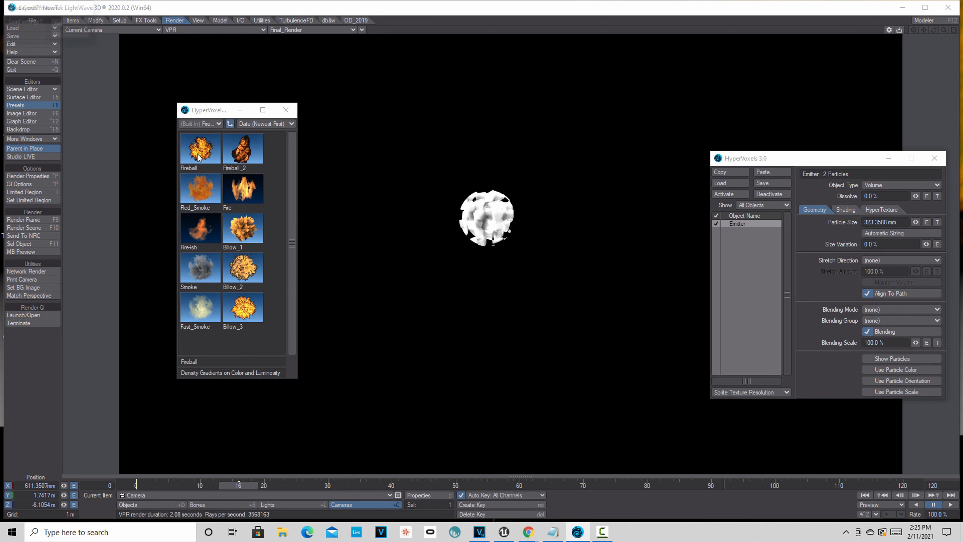
click(78, 24)
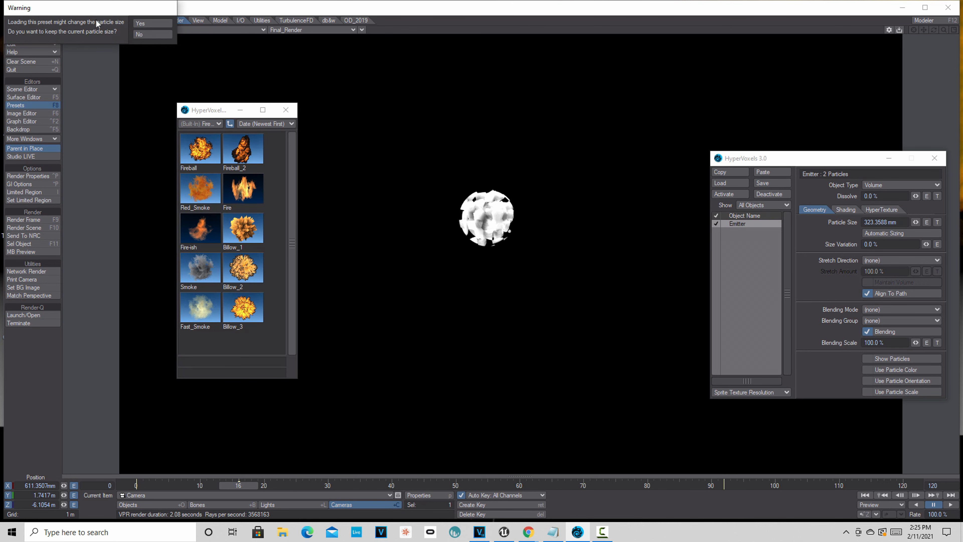
click(152, 24)
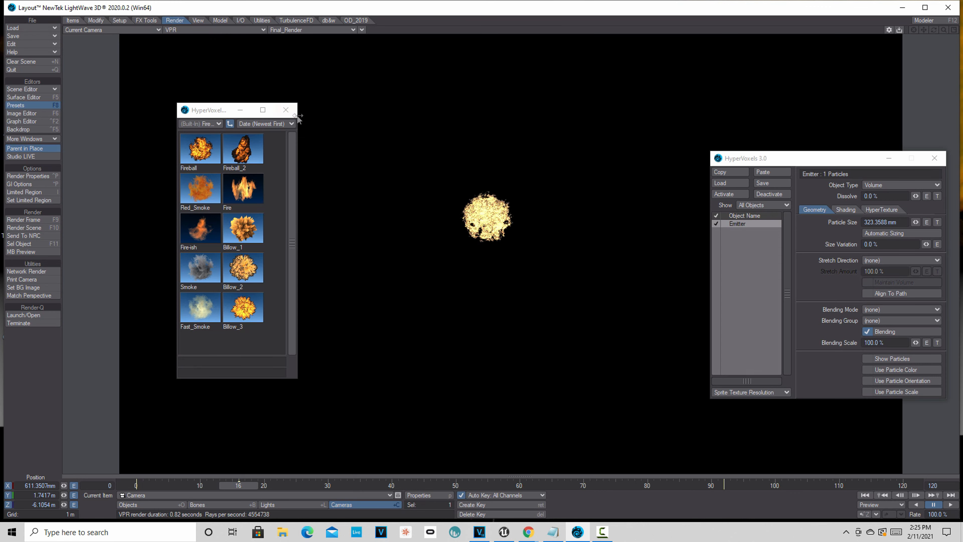
click(285, 109)
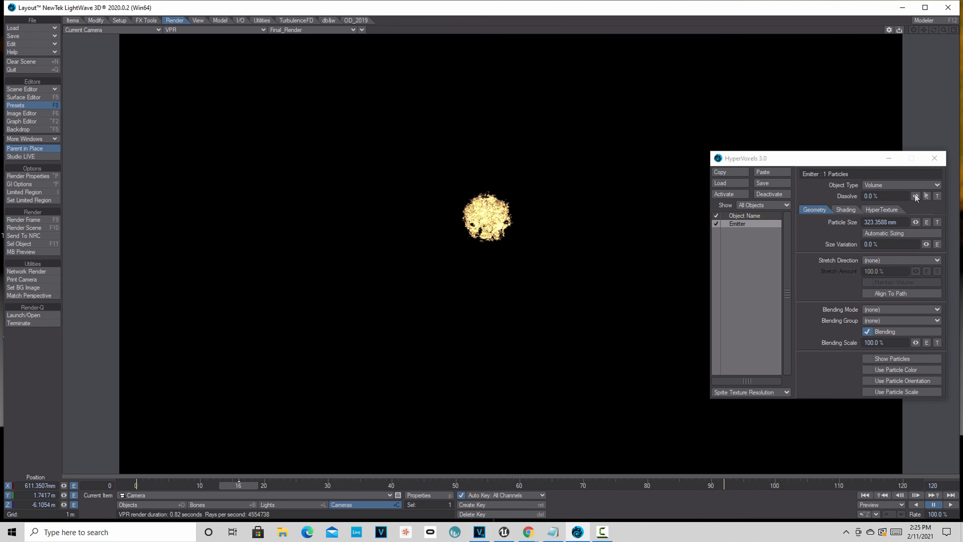
Increase the HyperVoxels particle size to 1.4534 m
drag(916, 222, 935, 222)
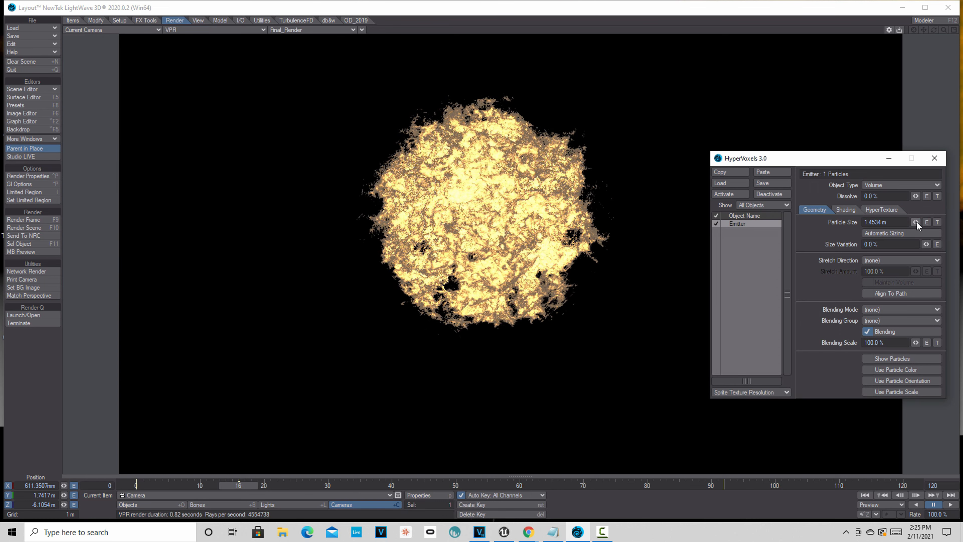
Set the emitter's volume shading to 31% thickness and 86% density
key(F8)
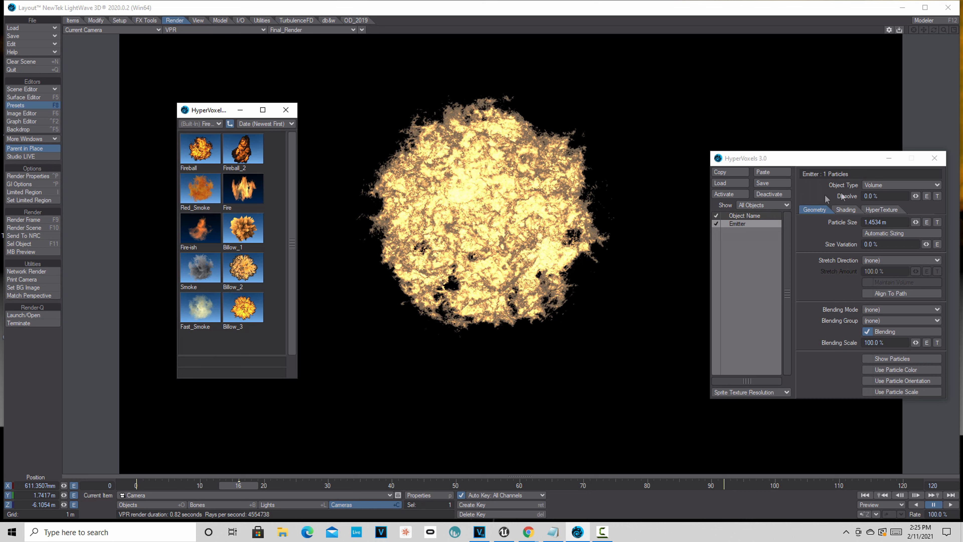
click(886, 210)
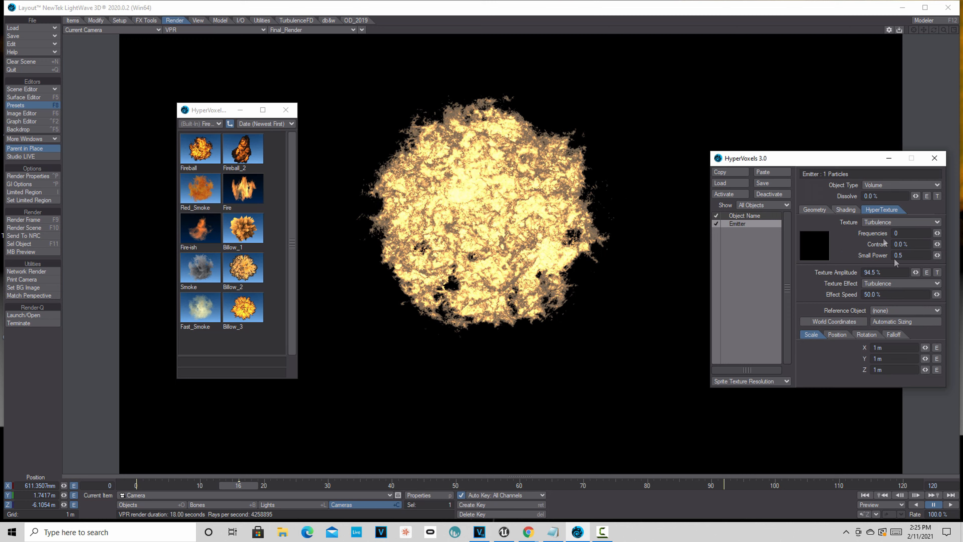
click(846, 209)
drag(918, 284, 888, 268)
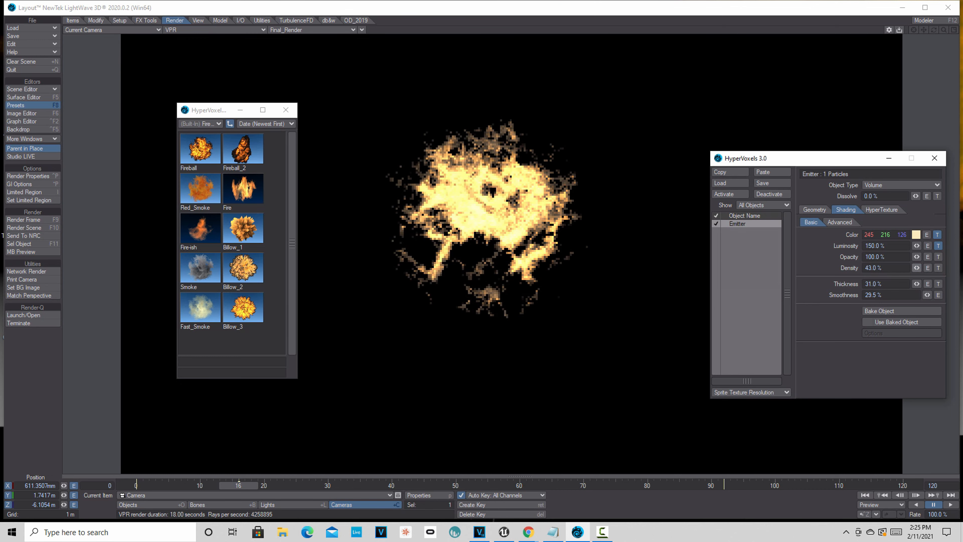
drag(918, 268, 934, 268)
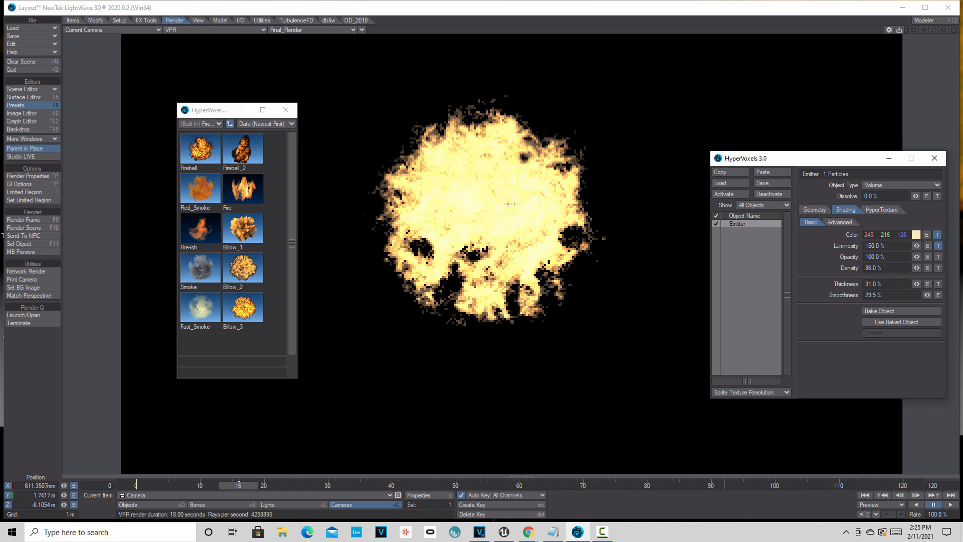
Change the emitter's object type to Sprite and enlarge its particle size to 1.6534 m
click(936, 185)
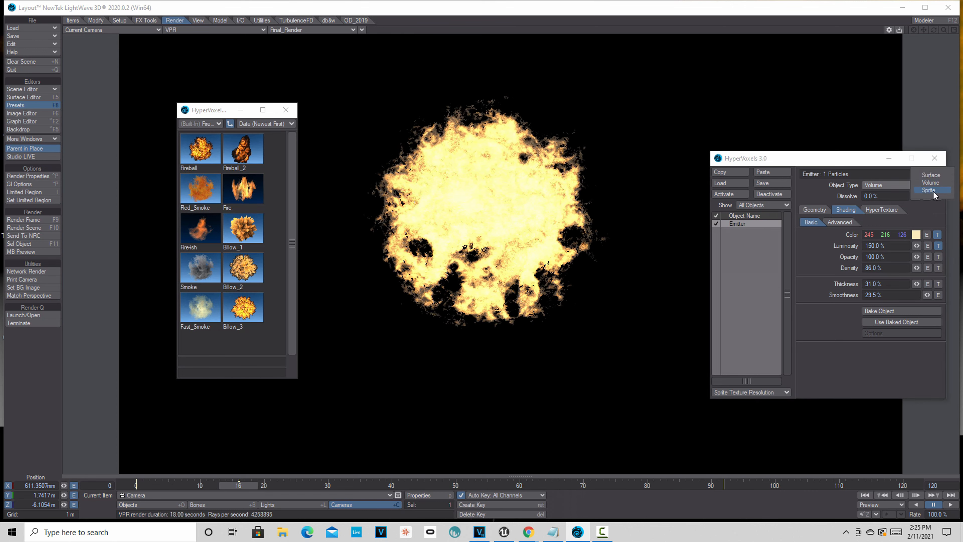
click(930, 190)
click(937, 196)
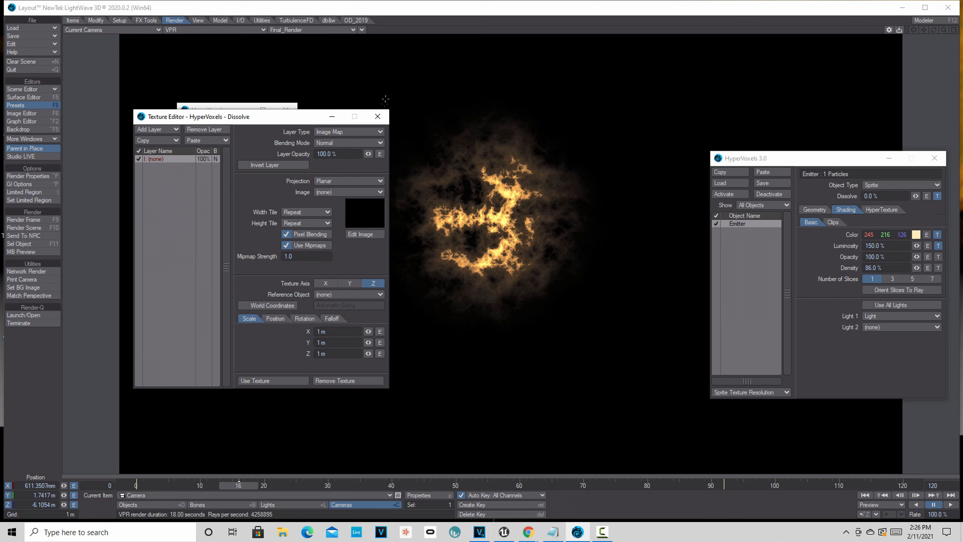
click(378, 116)
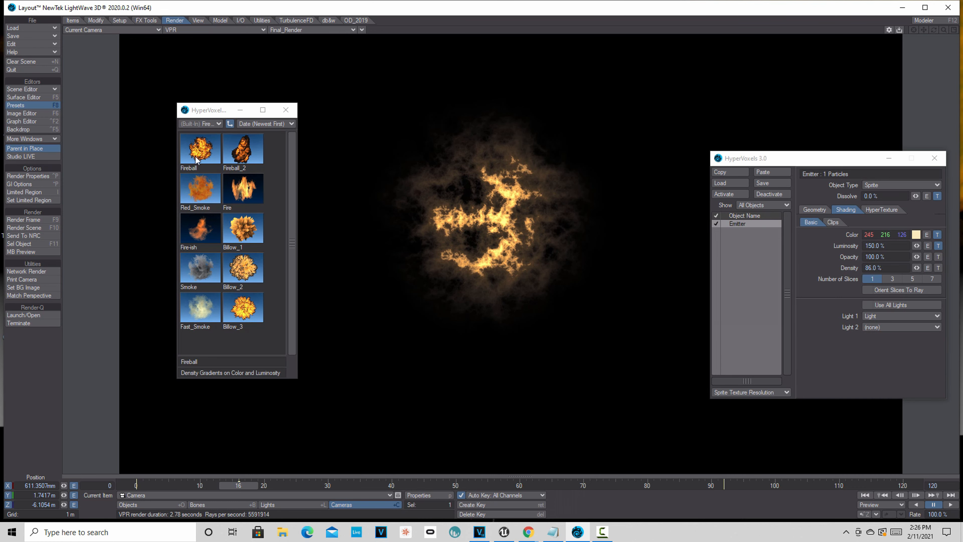
click(286, 110)
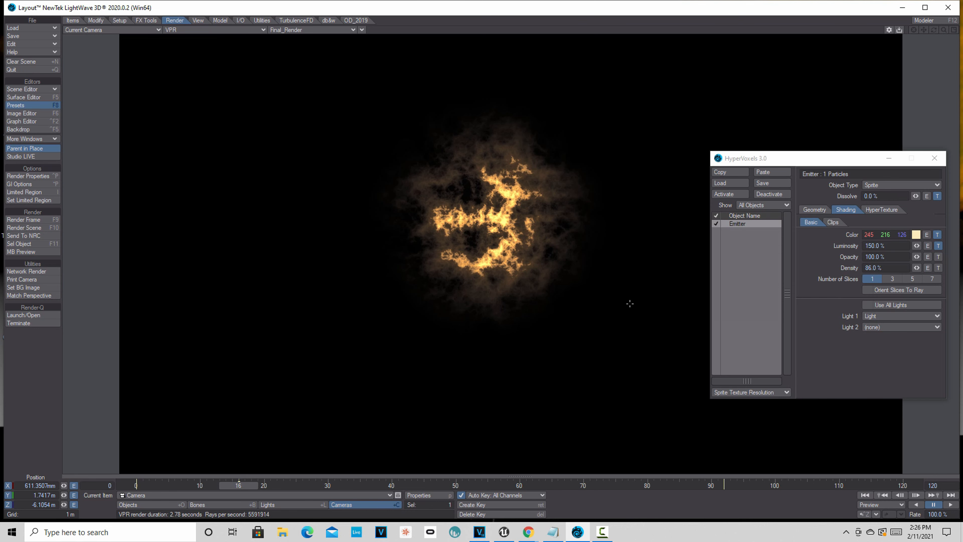
click(820, 210)
drag(916, 223, 924, 223)
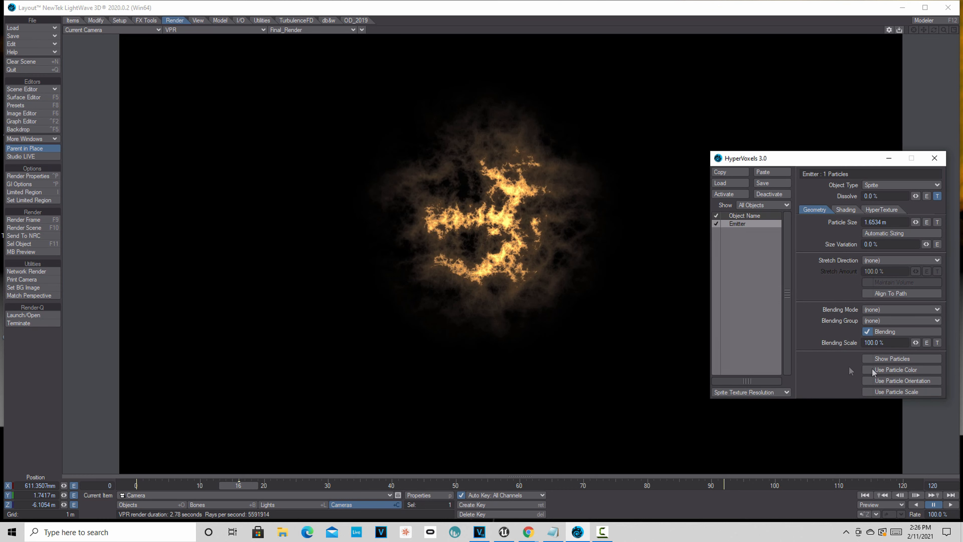
Set the sprite shading to 7 slices with a density of 342.5%
click(846, 210)
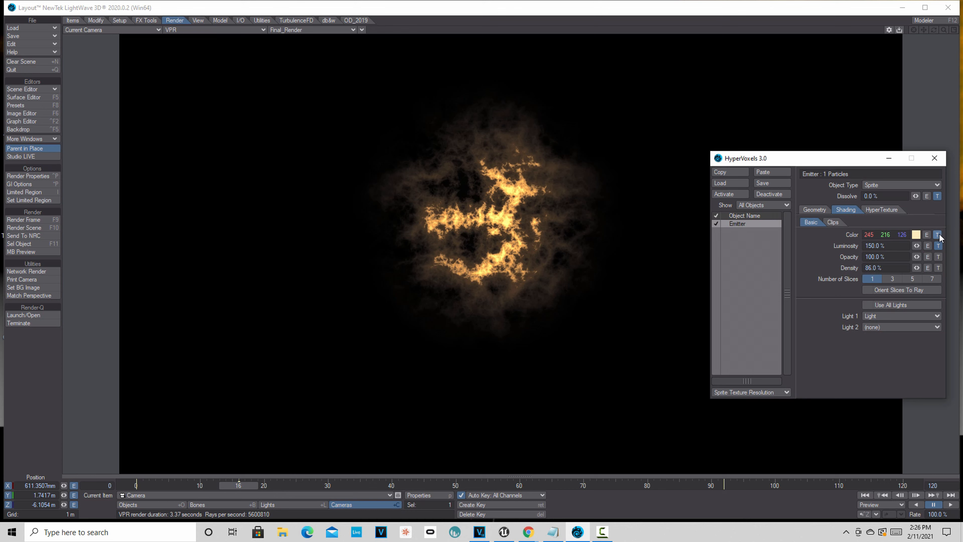
click(933, 279)
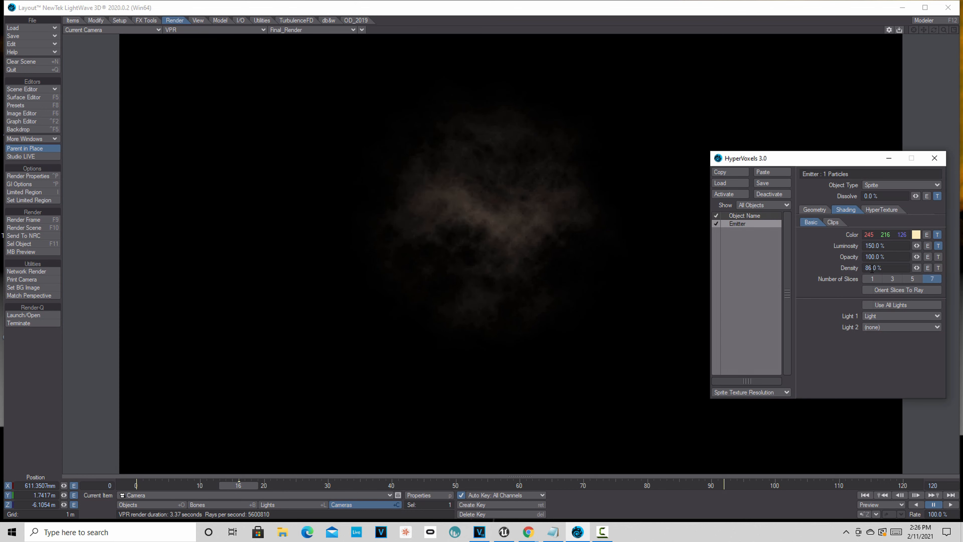
drag(917, 268, 920, 268)
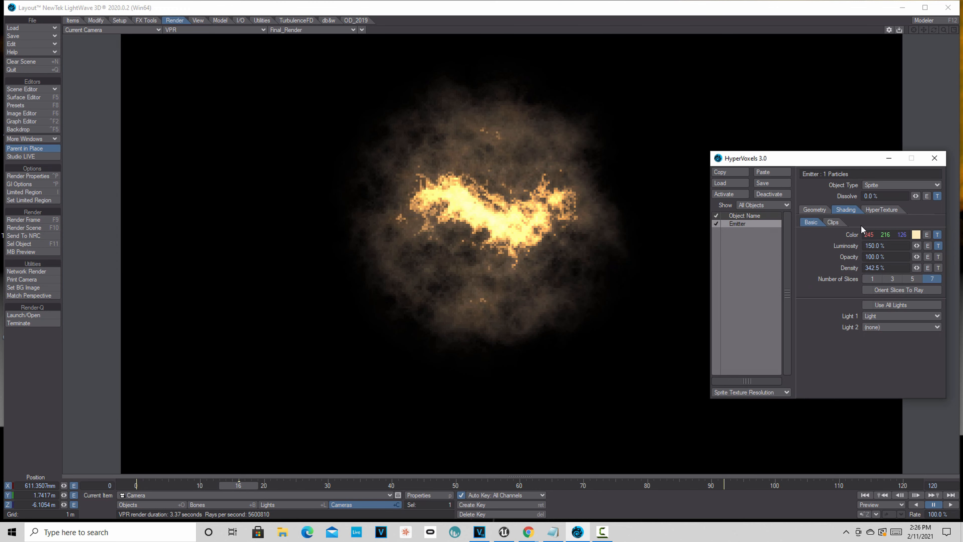
Set the hypertexture's amplitude to 33%, its frequencies to 19 and its contrast to 67%
click(882, 209)
drag(918, 273, 916, 273)
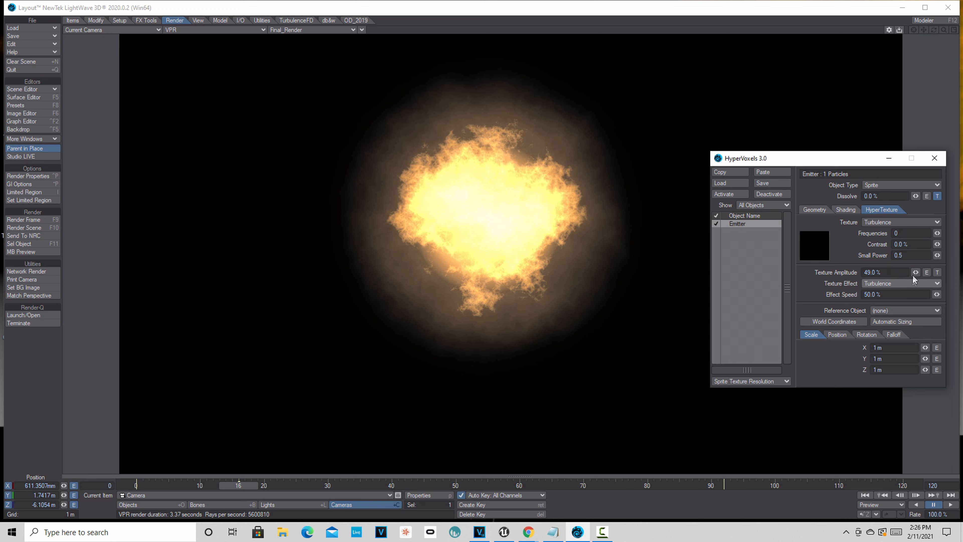
drag(917, 272, 908, 273)
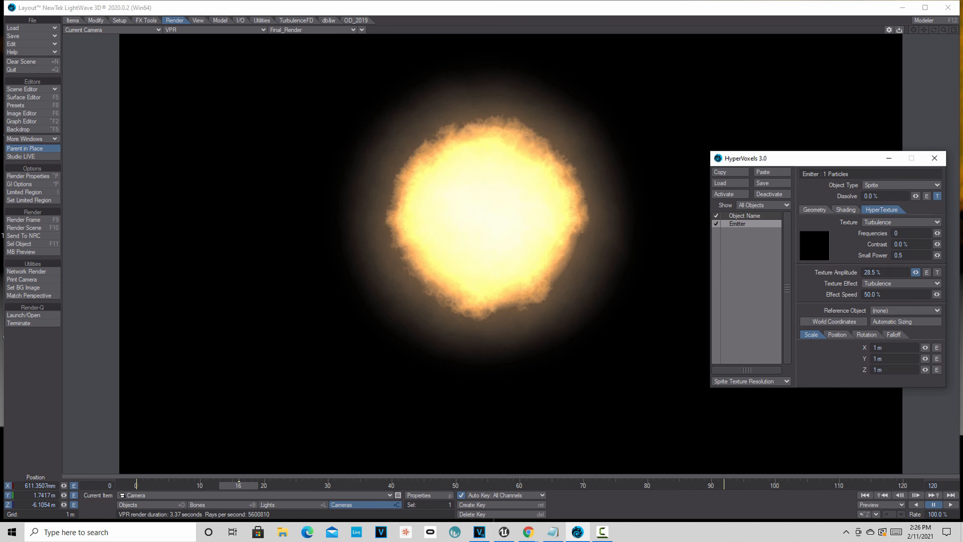
drag(908, 273, 911, 273)
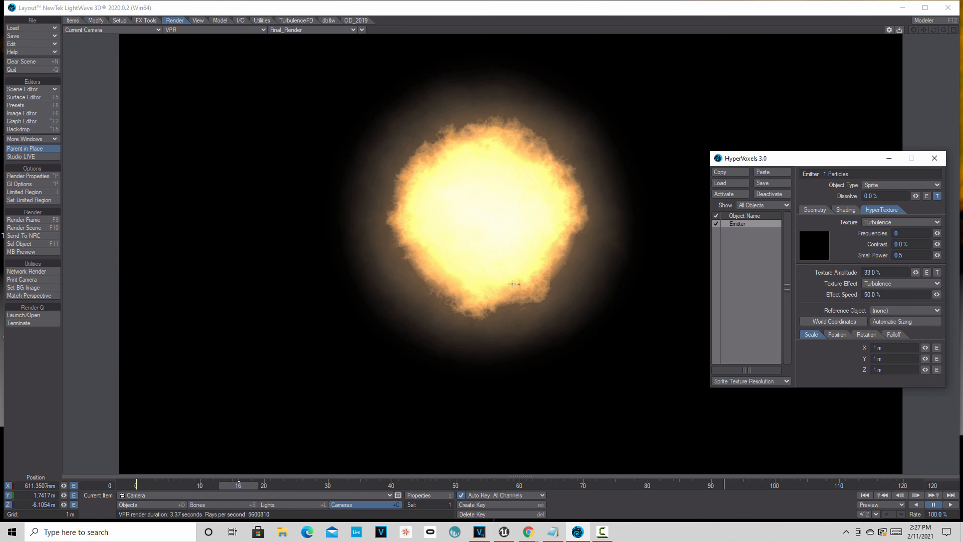
drag(939, 235, 944, 246)
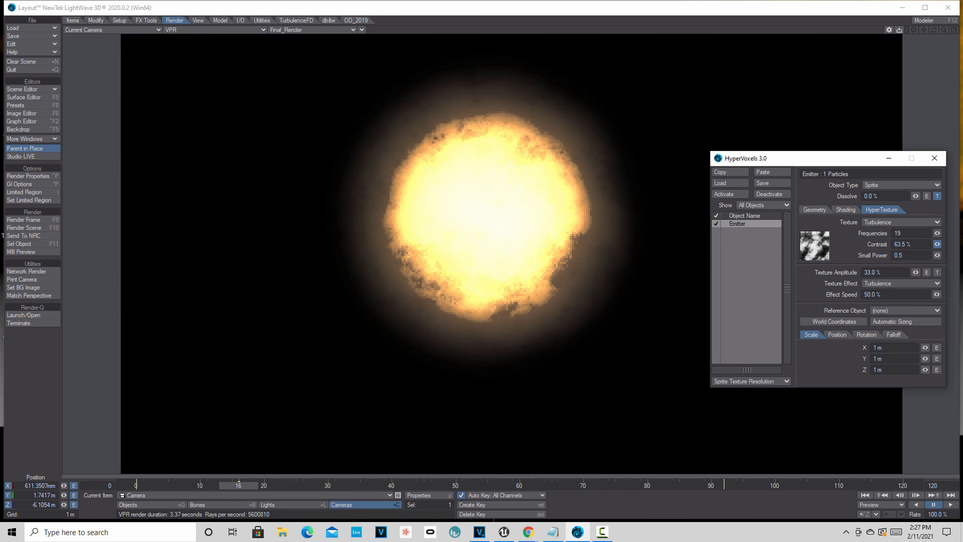
Try the Billowing texture effect on the hypertexture and set it back to Turbulence
click(939, 282)
click(930, 285)
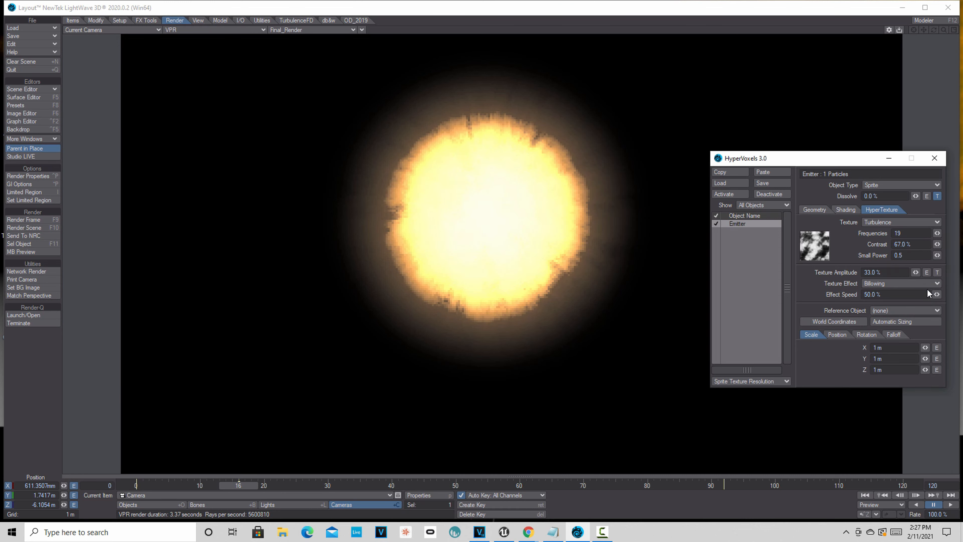
click(932, 282)
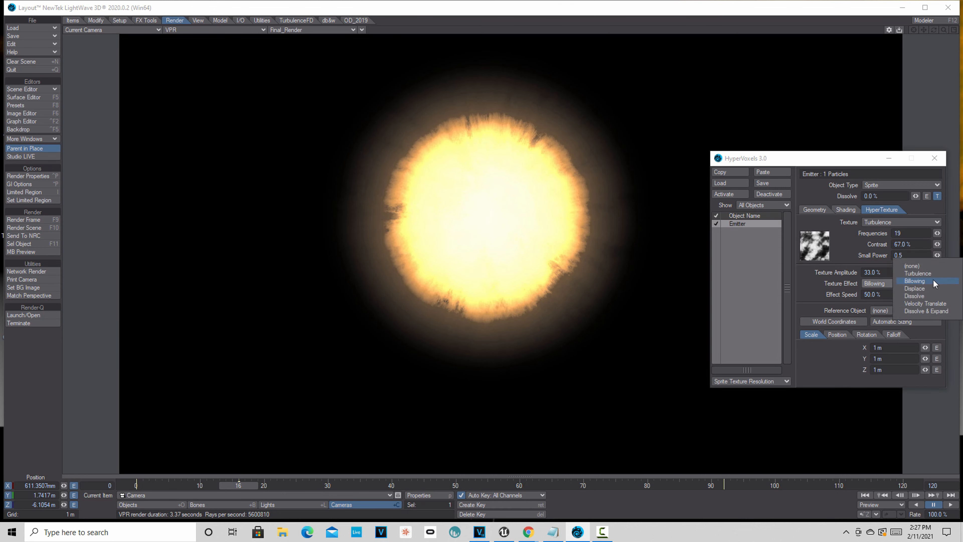
click(932, 276)
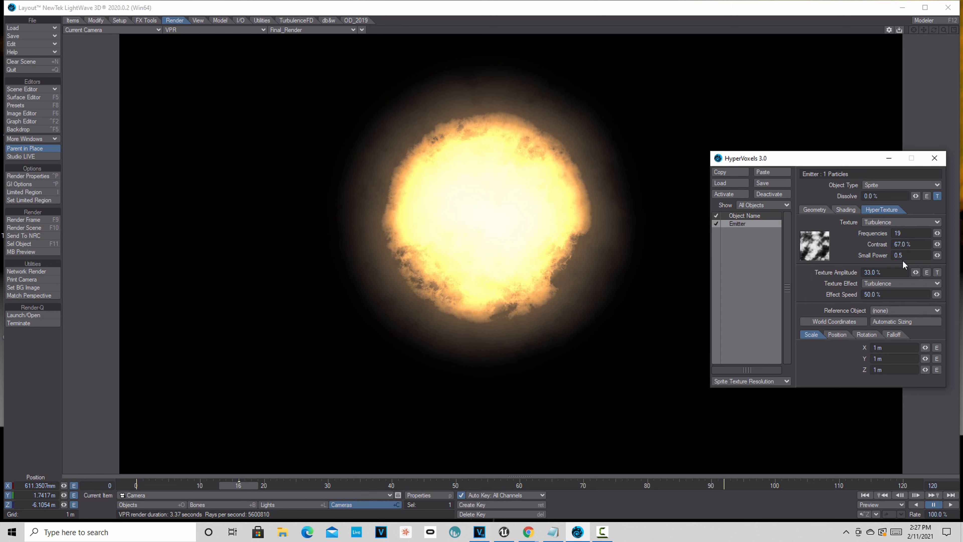
Lower the sprite's density to 287.5% and raise its opacity to 351% in the basic shading
click(851, 210)
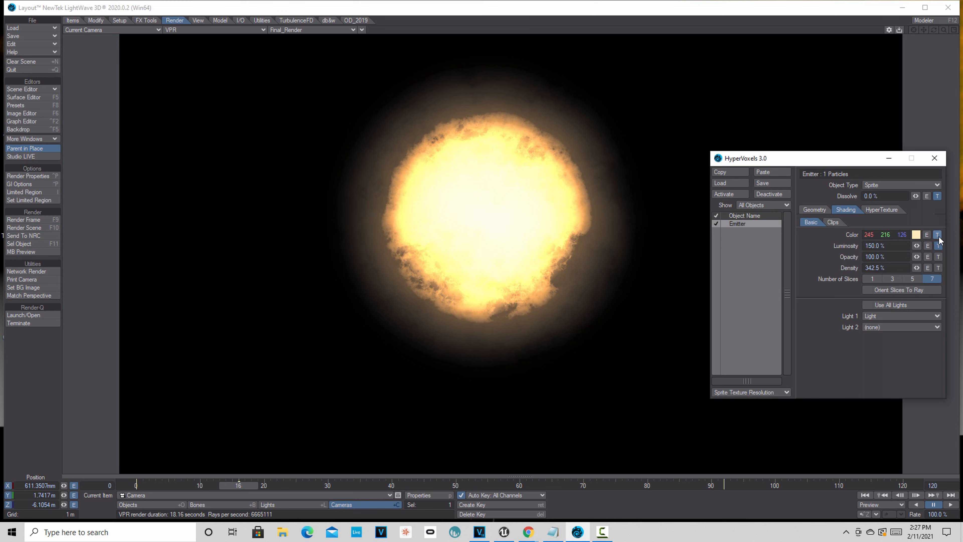
drag(917, 268, 906, 268)
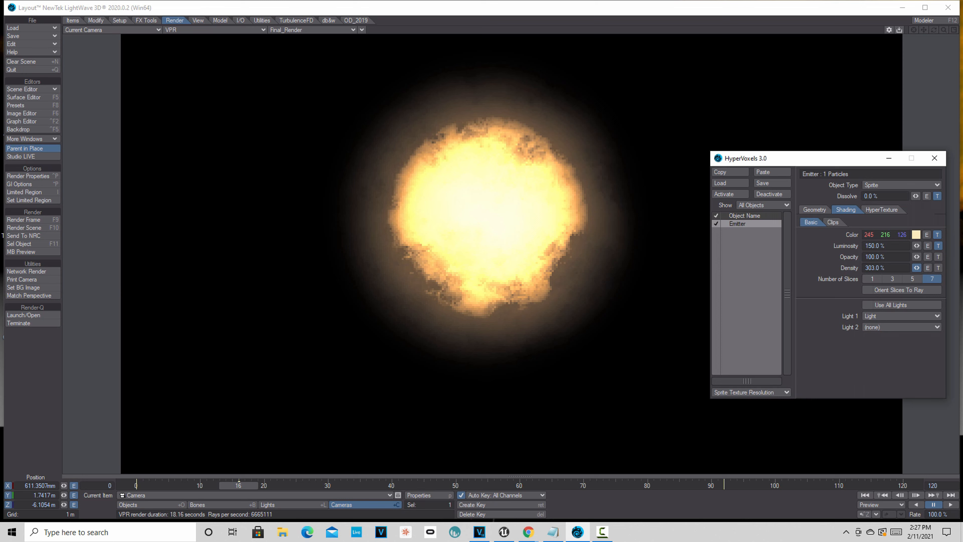
drag(917, 268, 945, 257)
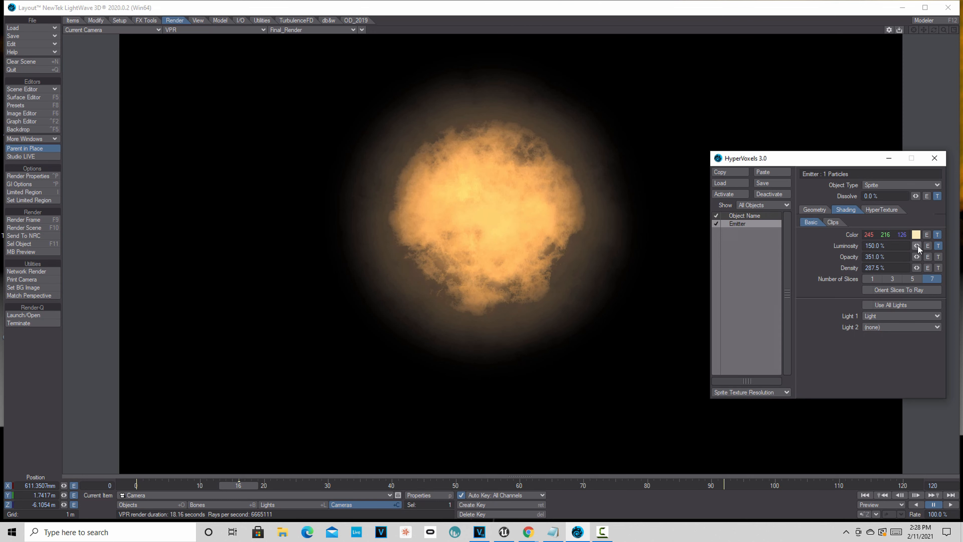
In the luminosity texture's local density gradient, move the 500% key to parameter 19.6491% and the 0% key to 8.7719%
click(939, 245)
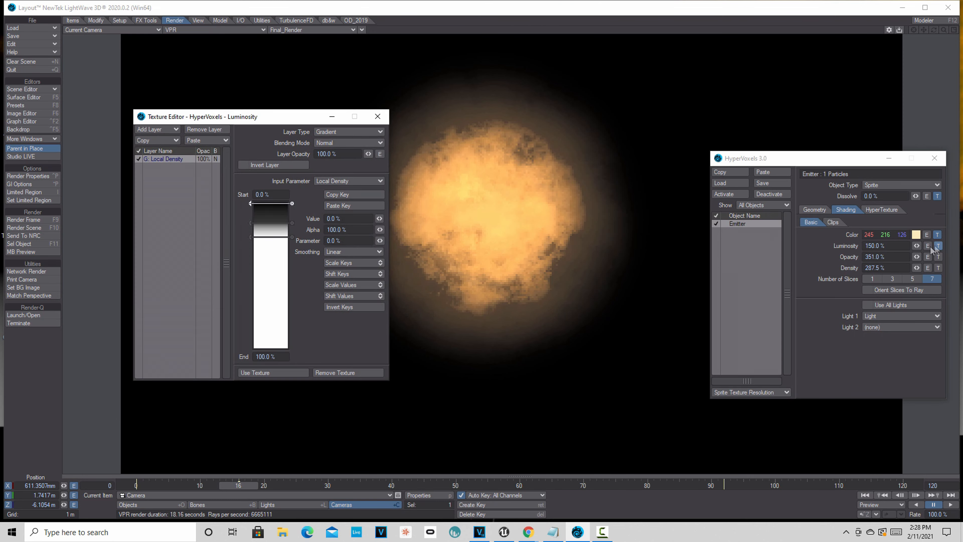
click(273, 238)
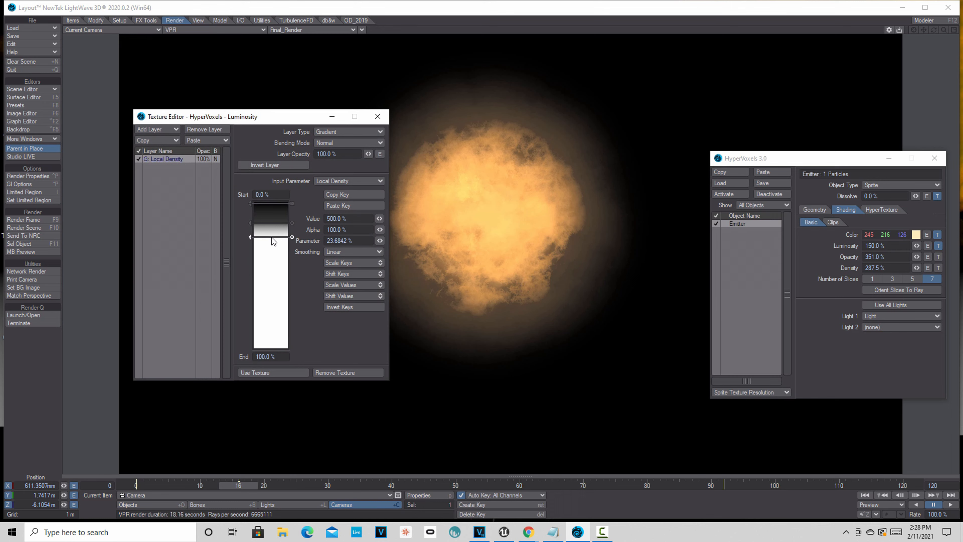
mouse_move(272, 238)
mouse_down()
mouse_move(271, 284)
mouse_move(272, 232)
mouse_up()
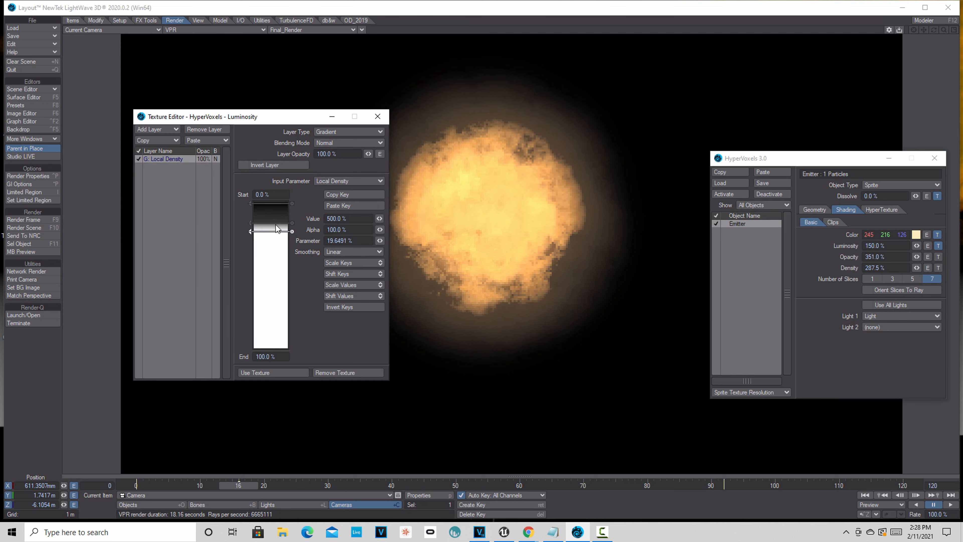
drag(278, 203, 278, 216)
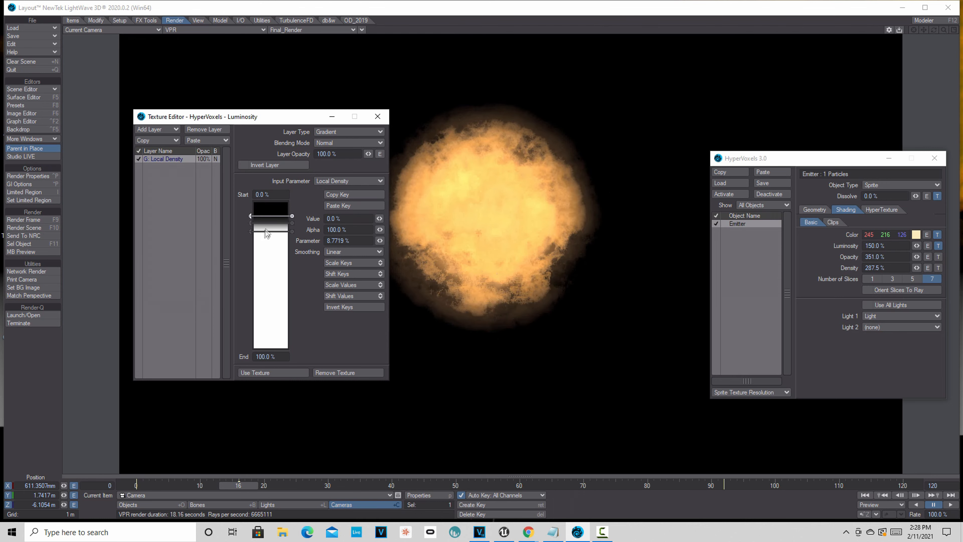
Fine-tune the luminosity gradient's 20% key, move the 500% key to parameter 19.2983%, and close the texture editor
drag(279, 223, 280, 225)
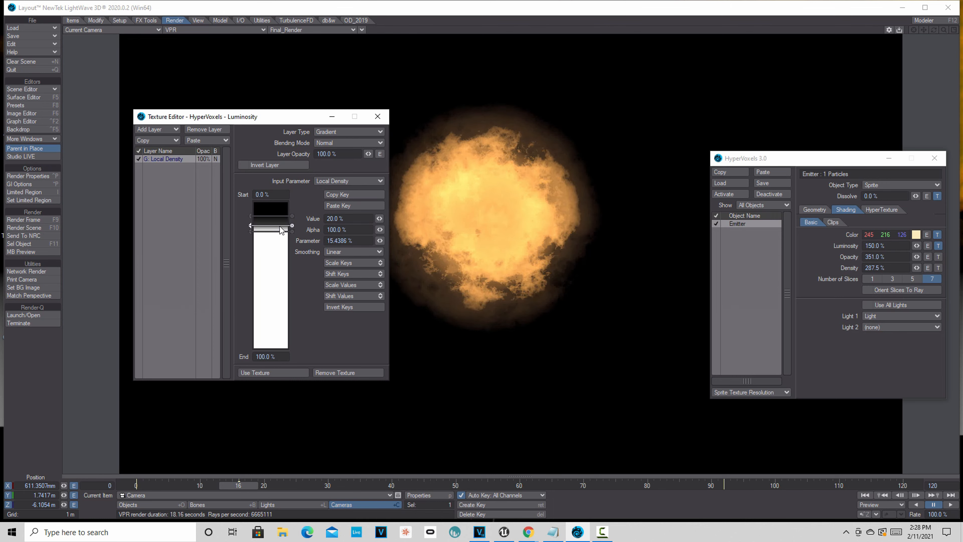
drag(280, 226, 279, 227)
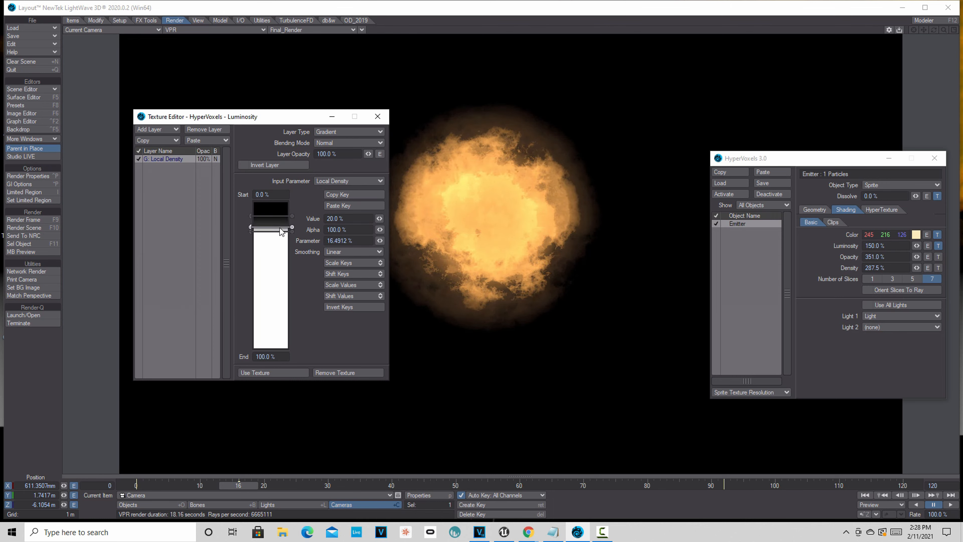
drag(280, 227, 283, 240)
click(281, 232)
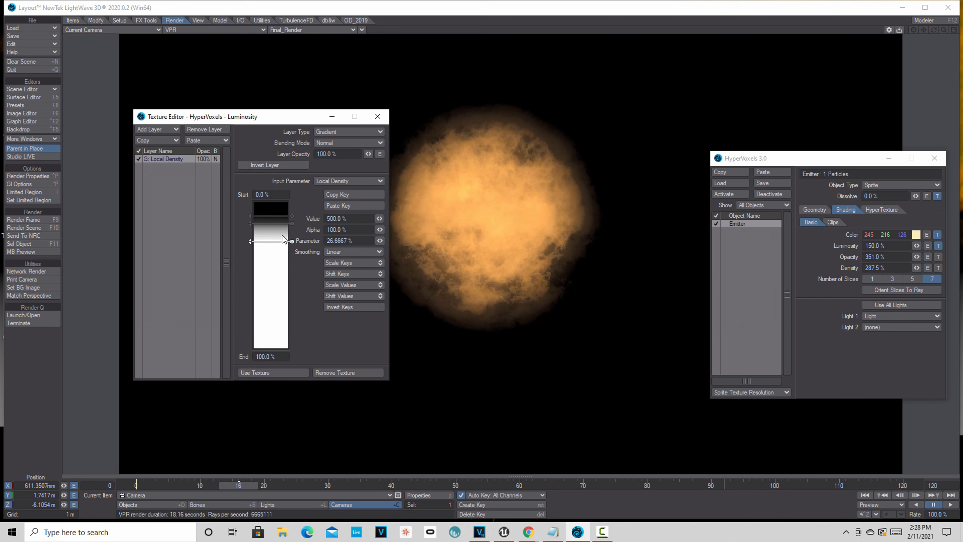
drag(282, 236, 283, 232)
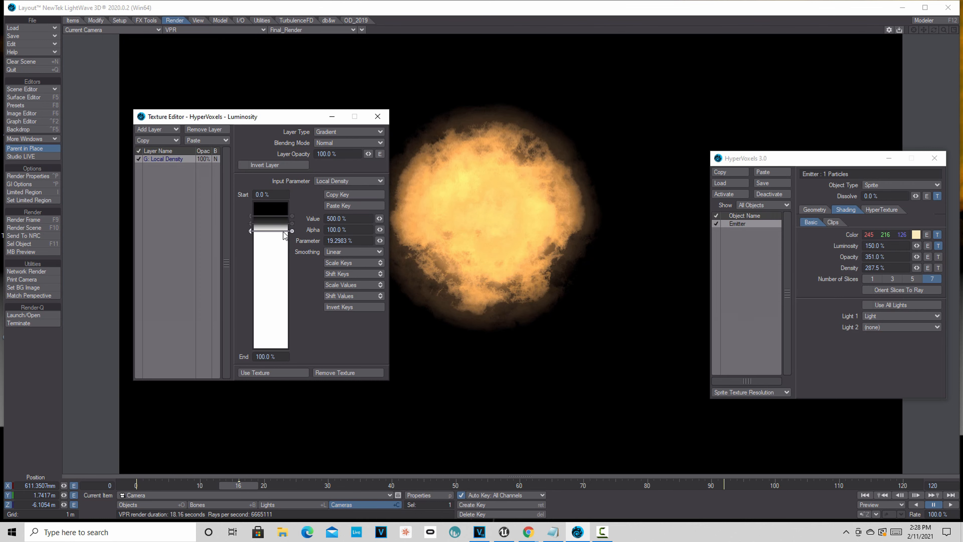
click(385, 121)
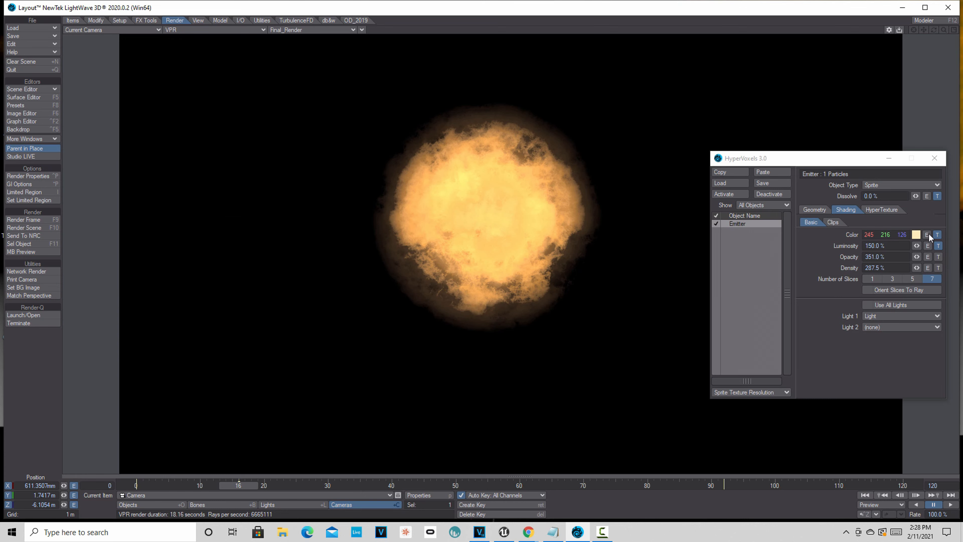
In the color texture's local density gradient, move the orange key to parameter 14.386% and the cream key to 7.0175%
click(937, 234)
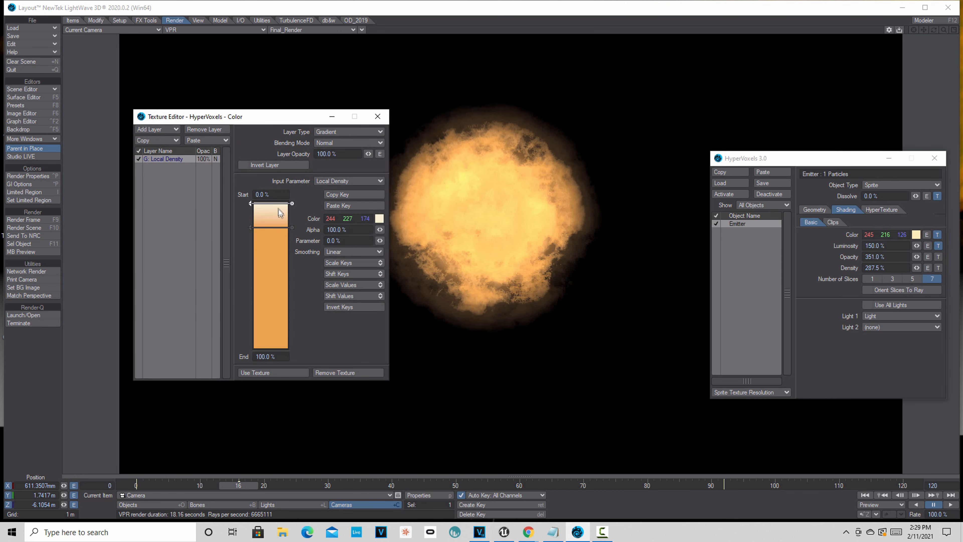
drag(278, 205, 277, 220)
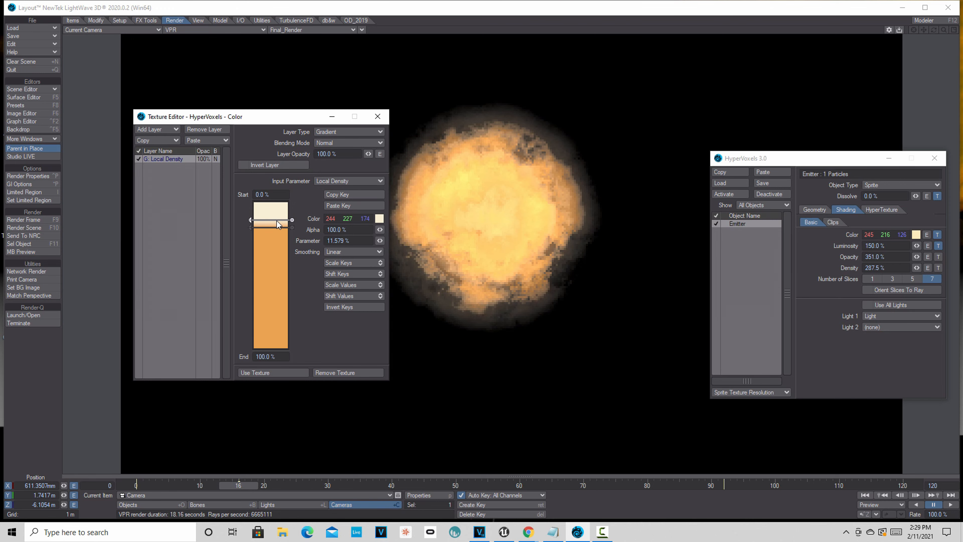
mouse_move(279, 227)
mouse_down()
mouse_move(277, 252)
mouse_move(277, 224)
mouse_up()
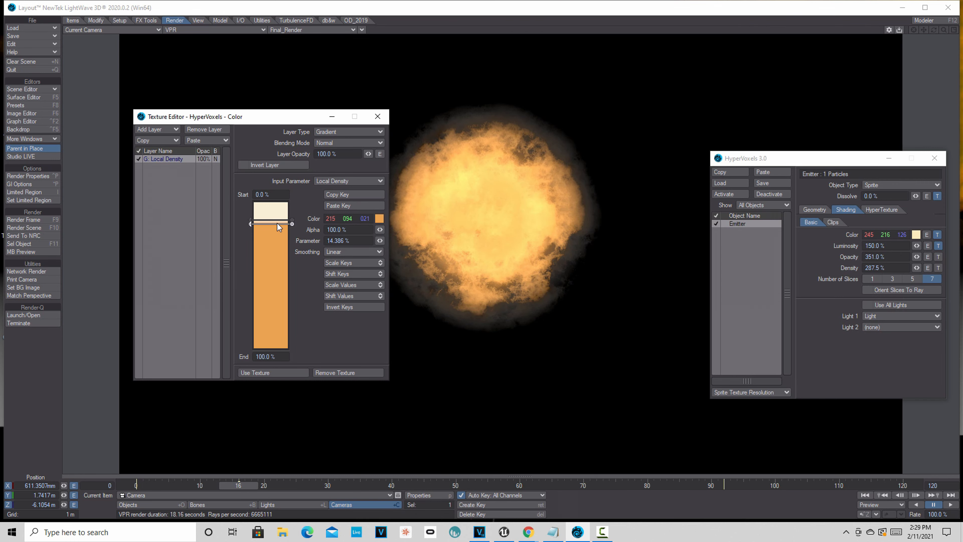
click(278, 219)
drag(279, 220, 279, 214)
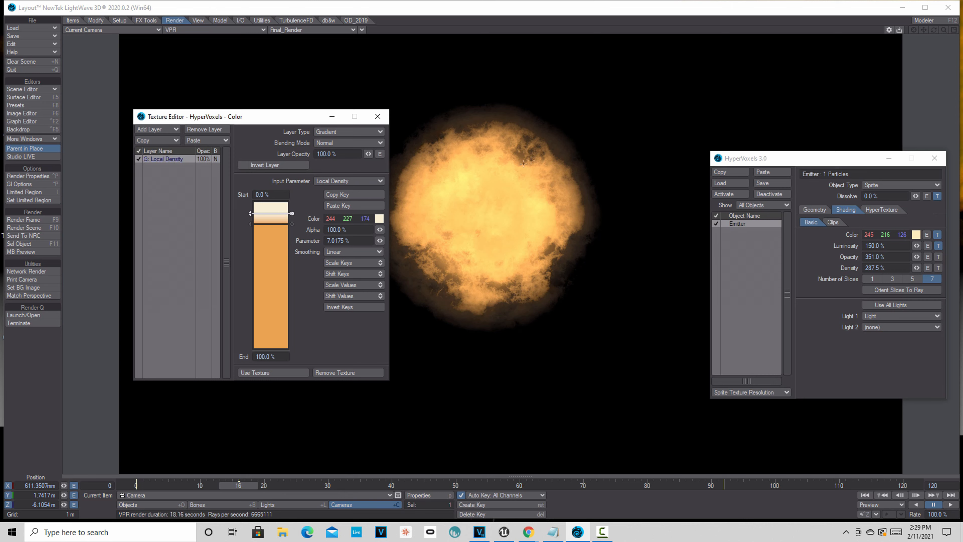
Close the color texture editor and open the HyperVoxels presets window
click(377, 116)
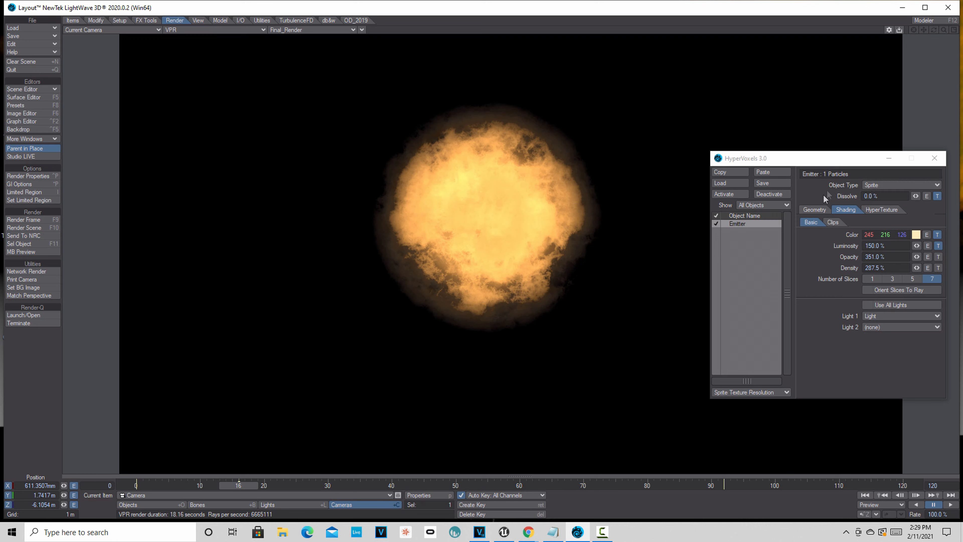
key(F8)
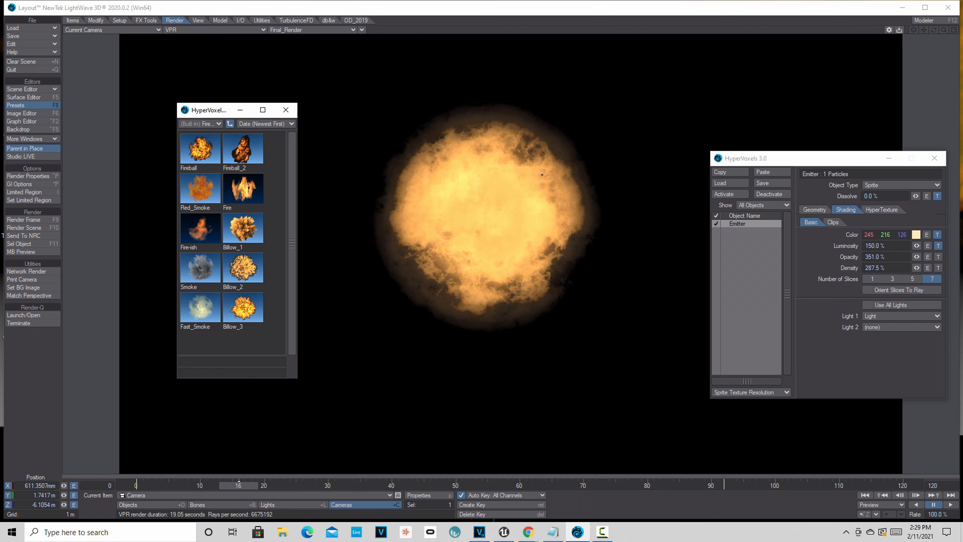
Test the emitter's hypertexture with texture amplitudes of 16%, 5% and 159.5%, and settle on 125%
click(884, 210)
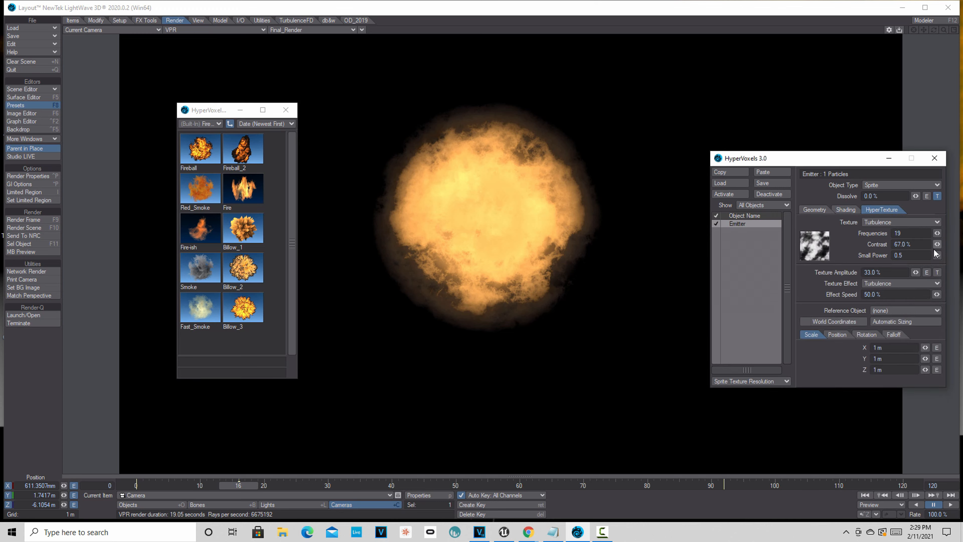
drag(921, 273, 908, 273)
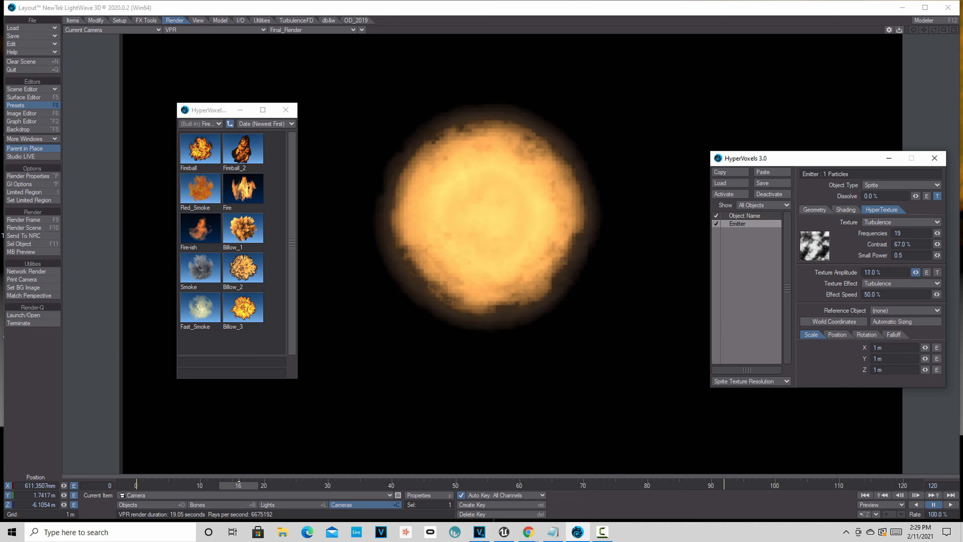
drag(916, 272, 917, 273)
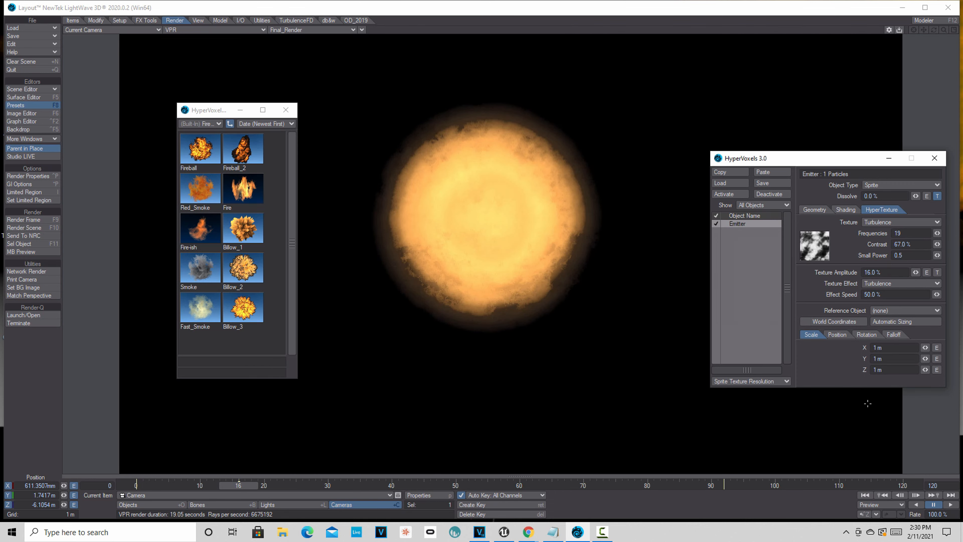
drag(916, 272, 913, 274)
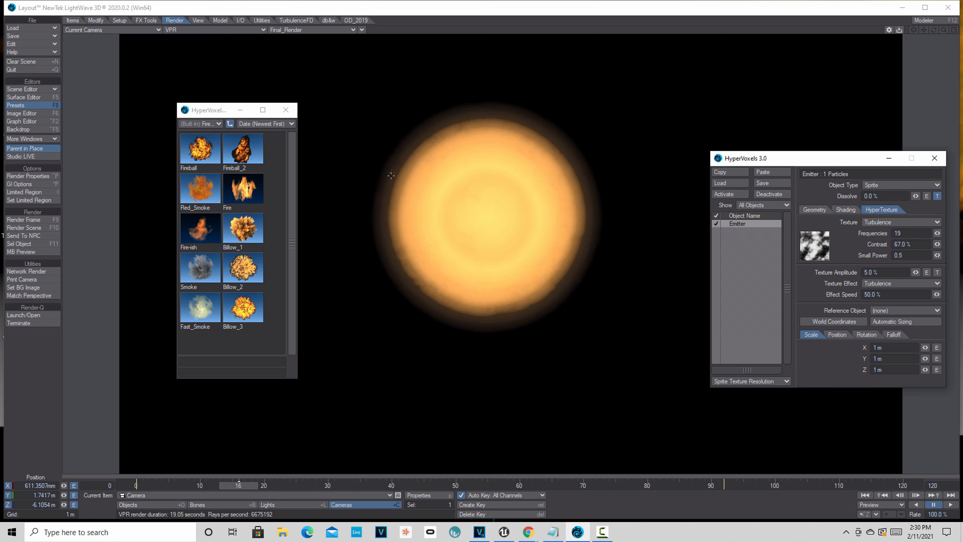
drag(917, 278, 960, 273)
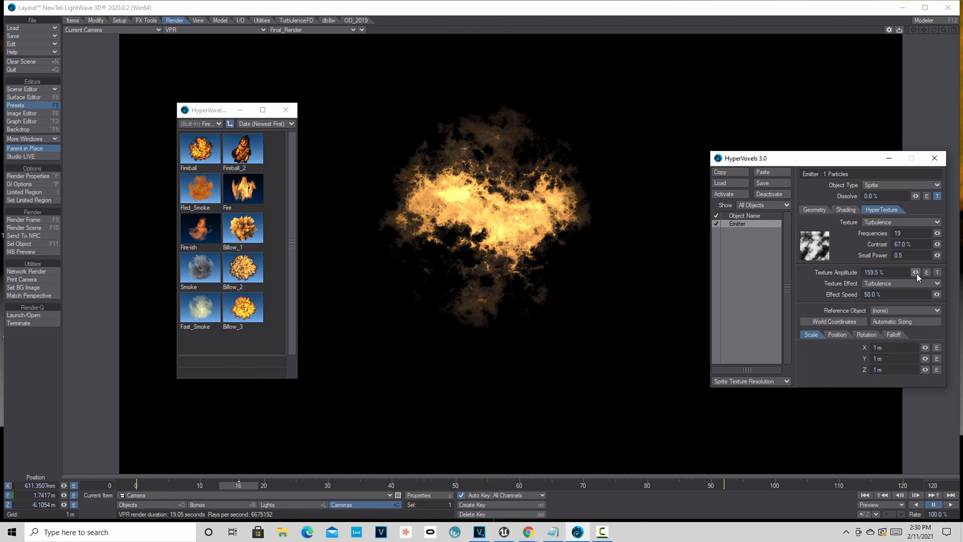
mouse_move(916, 272)
mouse_down()
mouse_move(955, 272)
mouse_move(901, 272)
mouse_move(917, 272)
mouse_up()
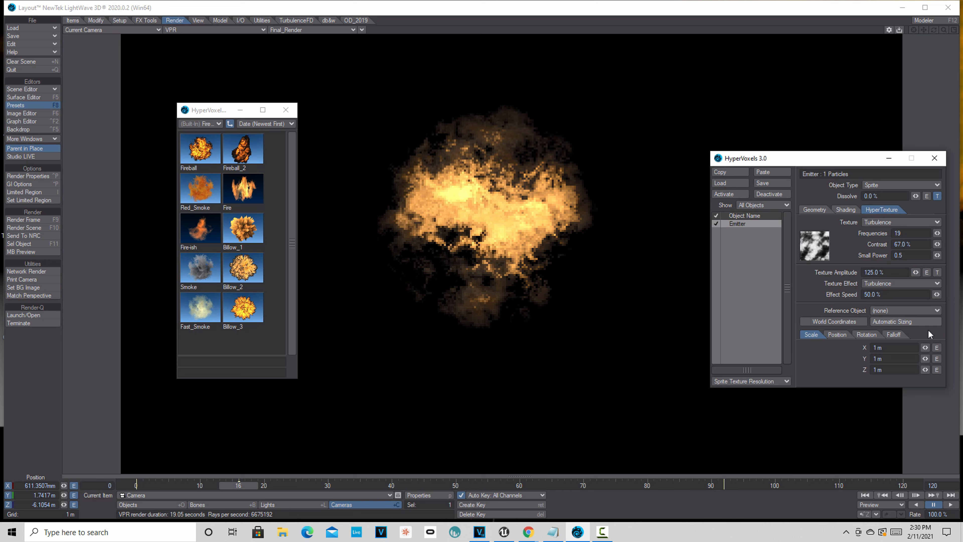